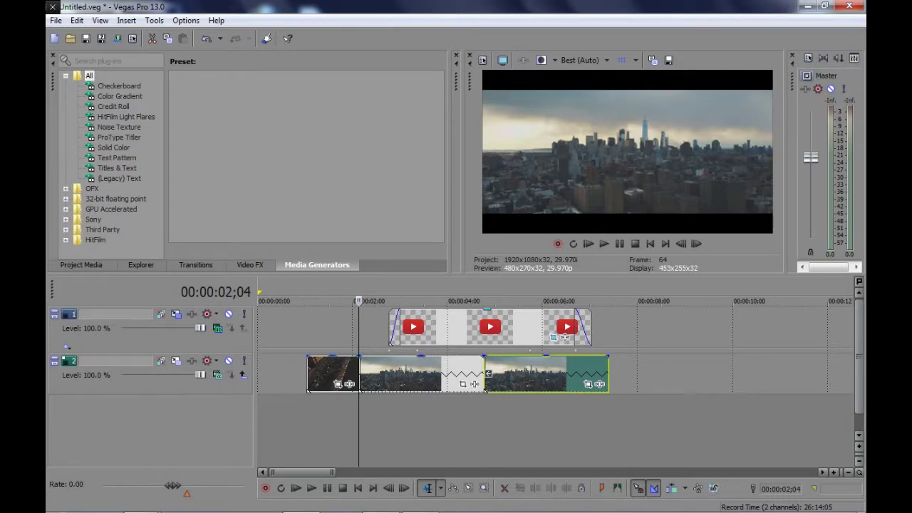
# Add a default Titles & Text event at the playhead on a new top track and replace its text with a single vertical line character
pyautogui.click(117, 168)
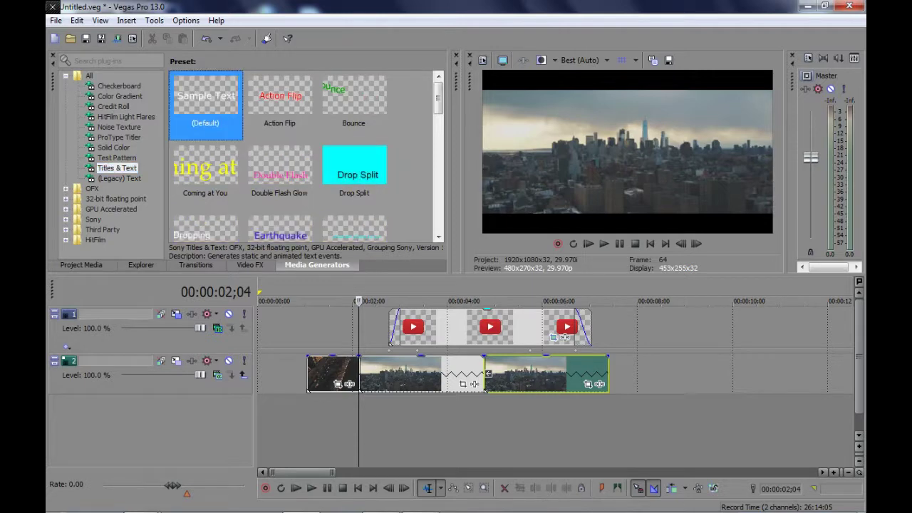
pyautogui.moveTo(206, 97); pyautogui.dragTo(359, 327)
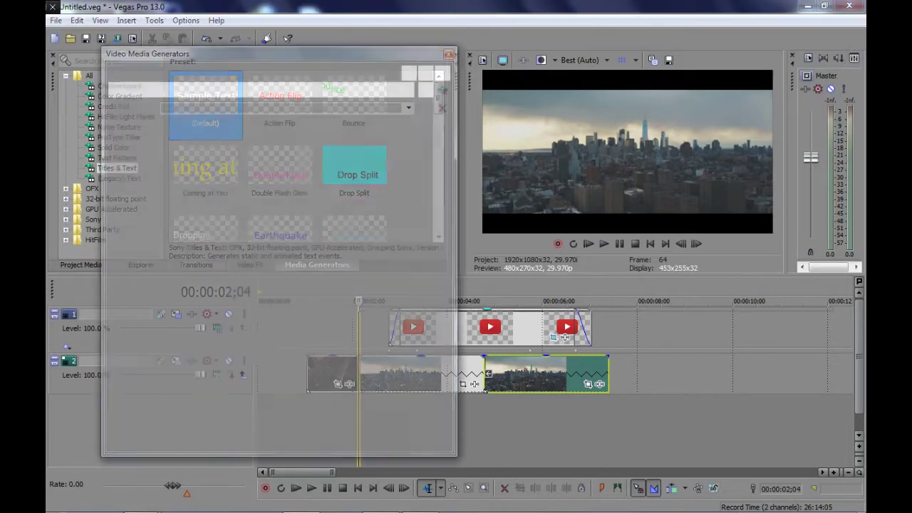
pyautogui.tripleClick(325, 204)
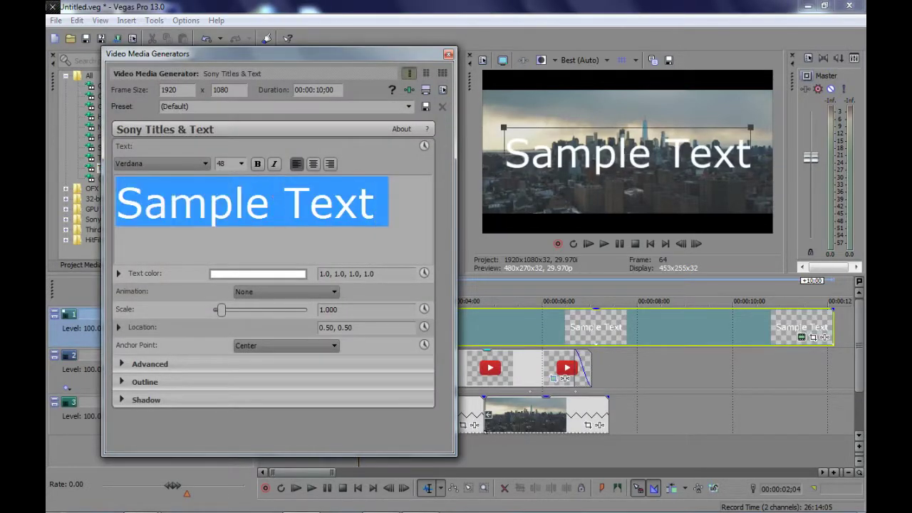
pyautogui.press('BackSpace')
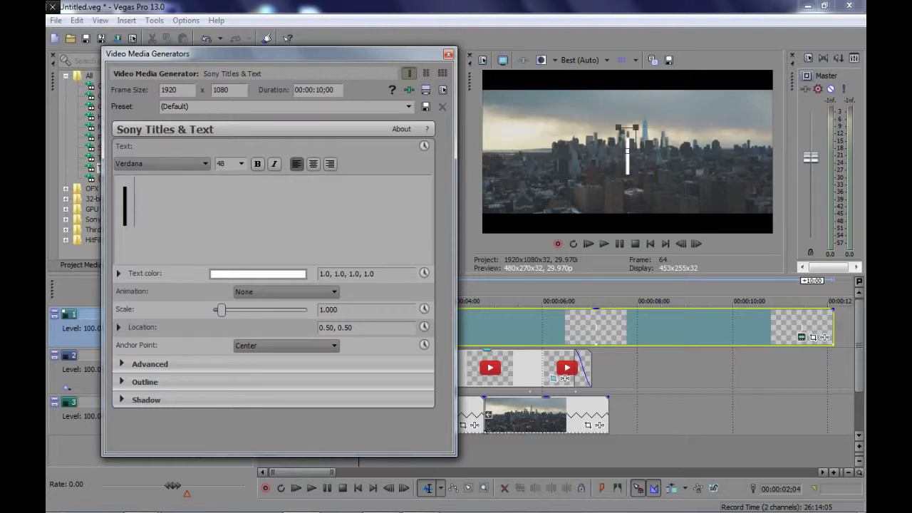
pyautogui.hotkey('ctrl', 'a')
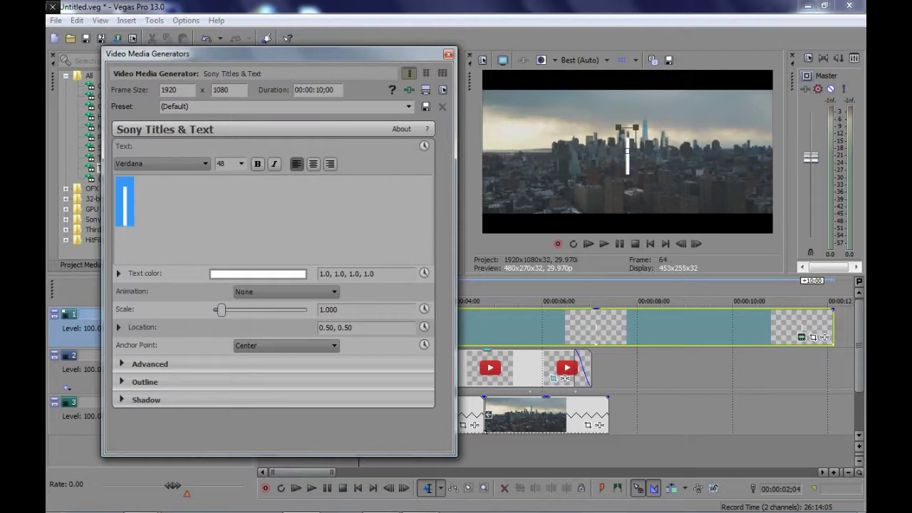
# Scale the title line to about 0.747, make it red and raise it above the skyline, centred horizontally with the preview grid
pyautogui.click(627, 151)
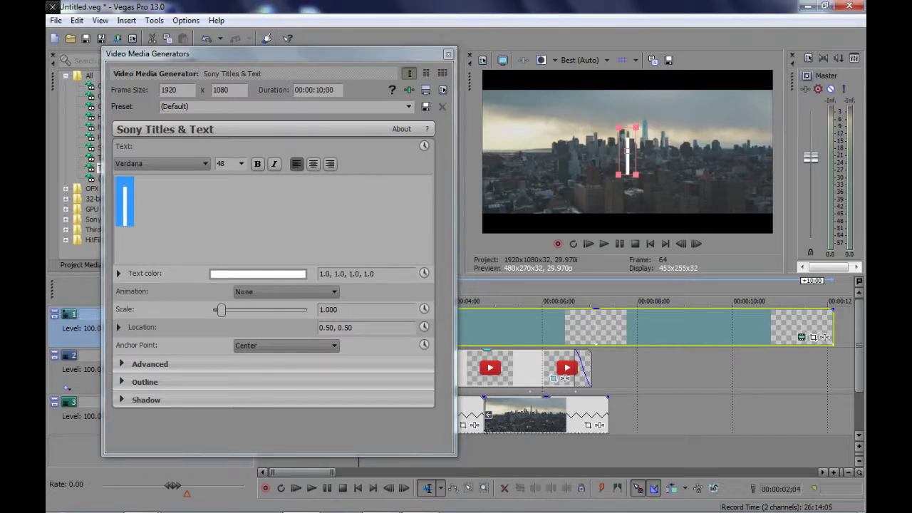
pyautogui.moveTo(222, 309); pyautogui.dragTo(219, 309)
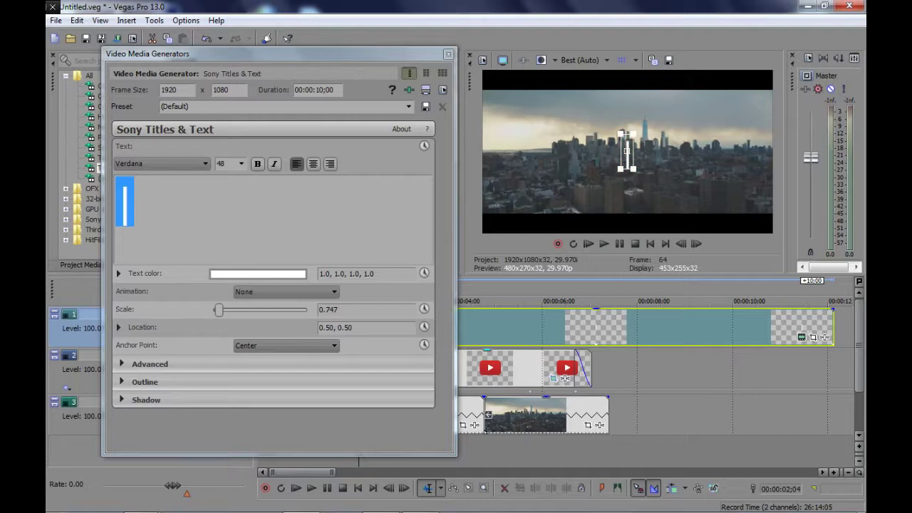
pyautogui.click(622, 61)
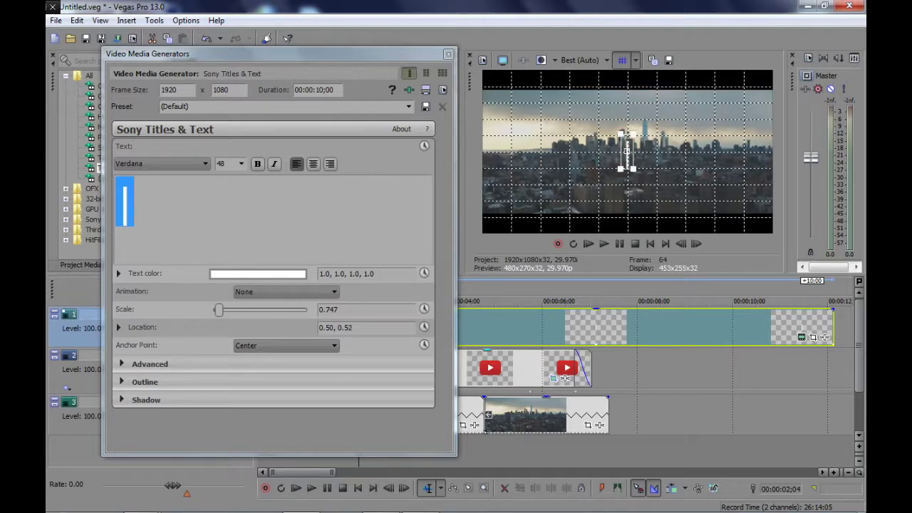
pyautogui.moveTo(628, 136); pyautogui.dragTo(628, 124)
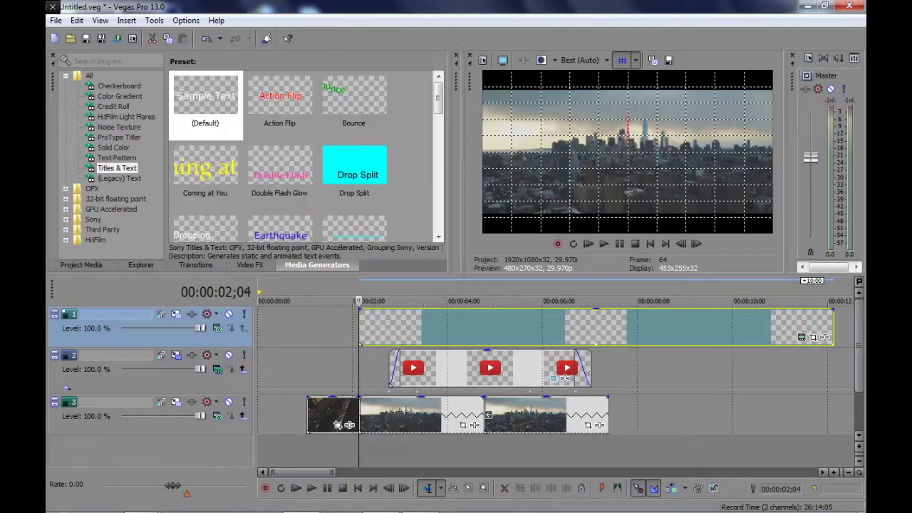
# Add a second default Titles & Text event on a new top track and replace its text with a single vertical line character
pyautogui.click(206, 105)
pyautogui.moveTo(205, 105); pyautogui.dragTo(373, 310)
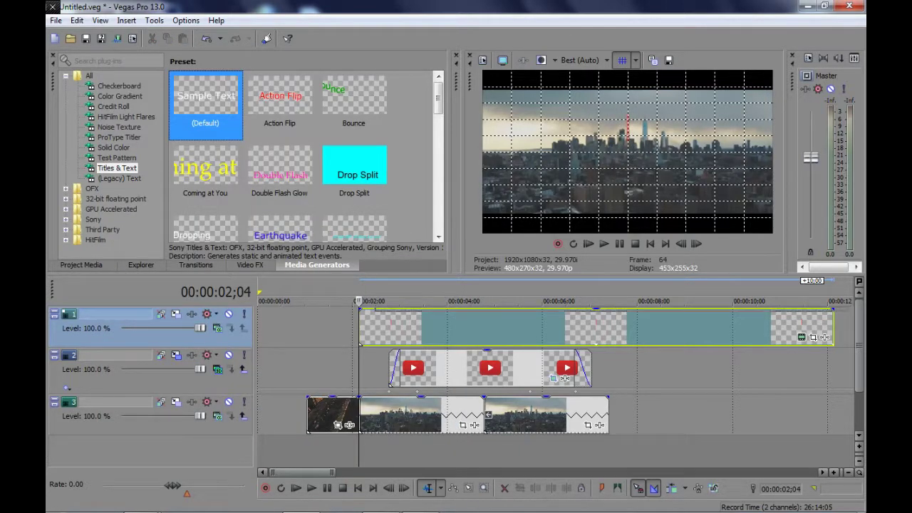
pyautogui.doubleClick(267, 205)
pyautogui.hotkey('ctrl', 'a')
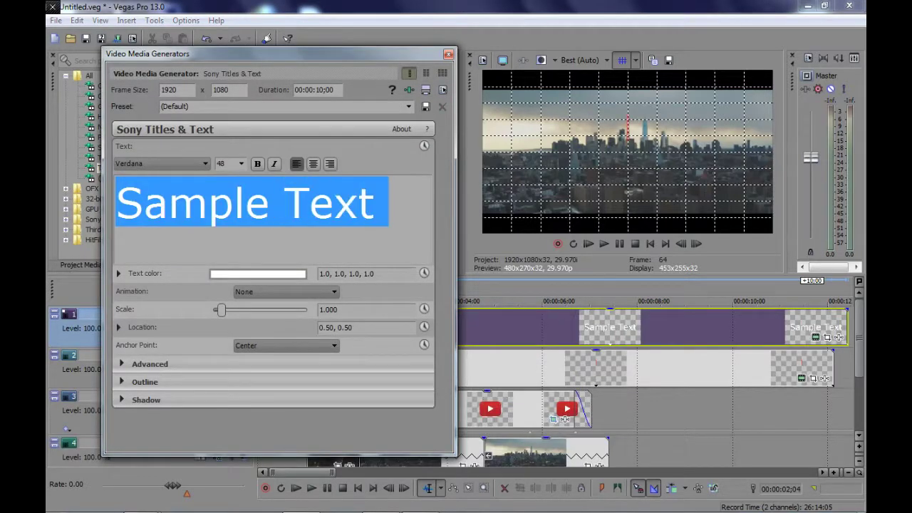
pyautogui.press('BackSpace')
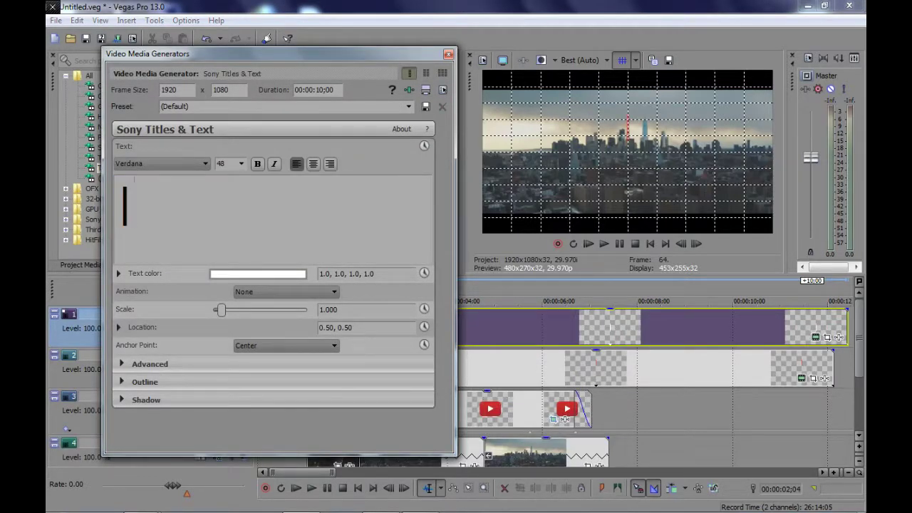
pyautogui.hotkey('ctrl', 'a')
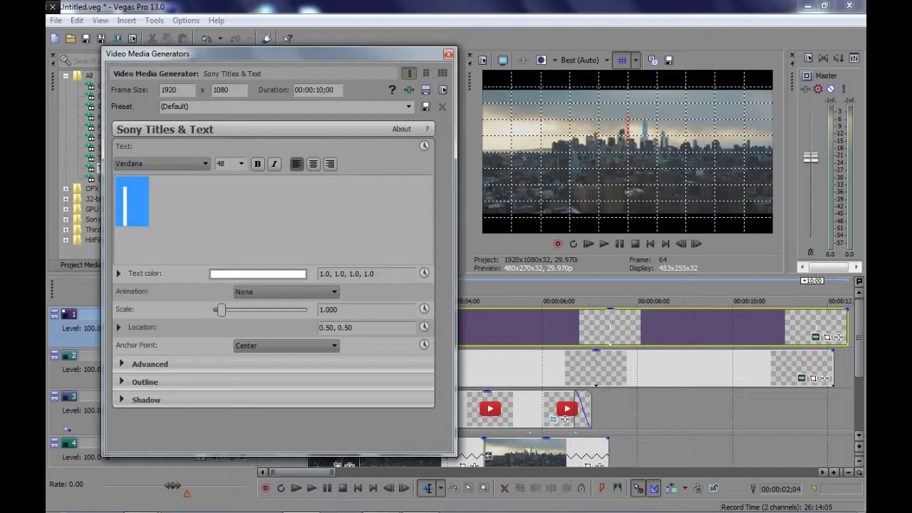
# Set the second line's text color to 0.95, 0.27, 0.26, 0.77 and hide the preview grid
pyautogui.click(357, 273)
pyautogui.hotkey('ctrl', 'a')
pyautogui.write('0.95, 0.27, 0.26, 0.77')
pyautogui.click(622, 61)
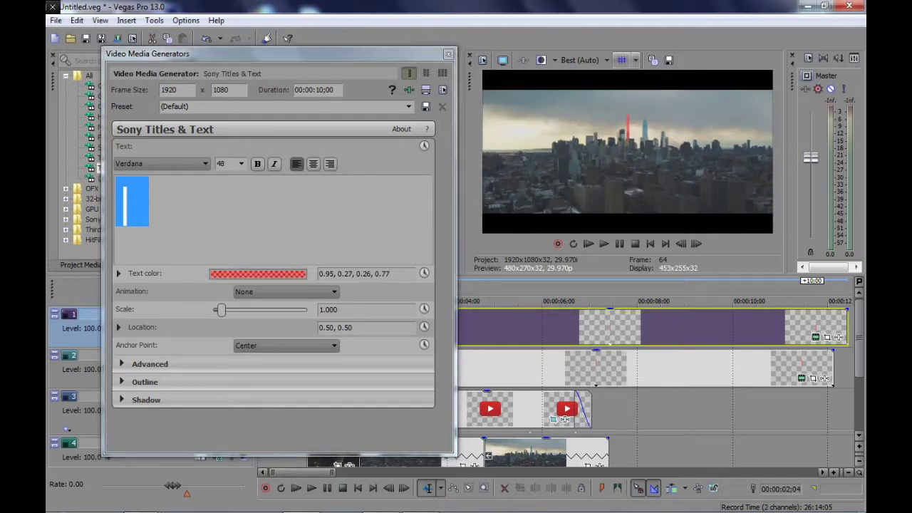
# Move the second title event about 17 frames earlier than the first one so it covers the playhead, and close its settings
pyautogui.moveTo(113, 54); pyautogui.dragTo(447, 42)
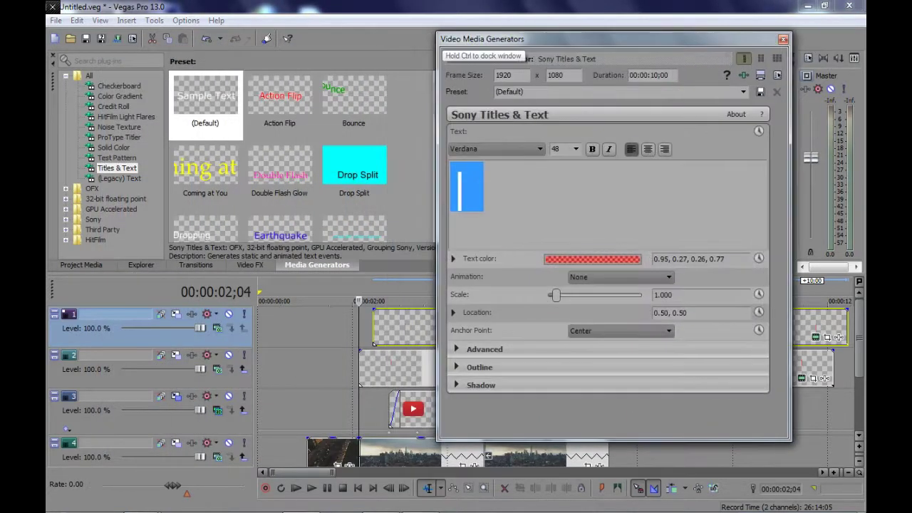
pyautogui.moveTo(404, 327); pyautogui.dragTo(378, 326)
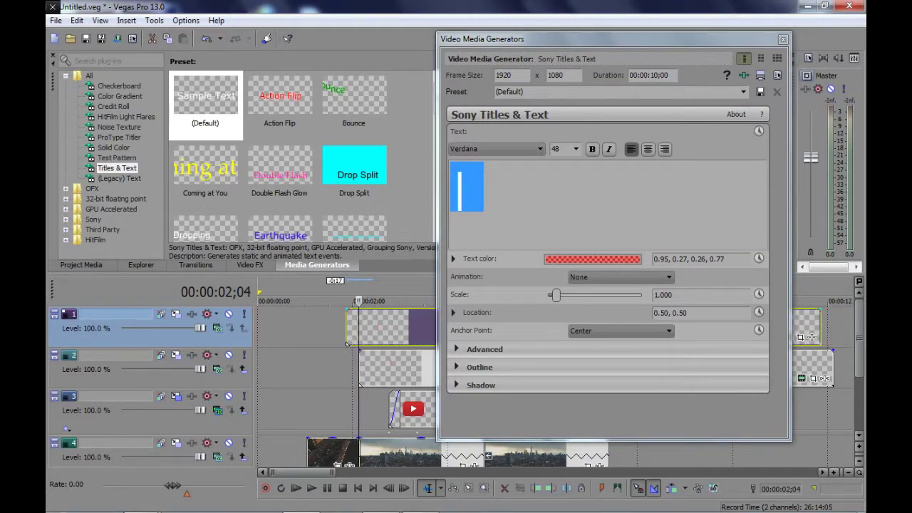
pyautogui.moveTo(446, 40); pyautogui.dragTo(85, 35)
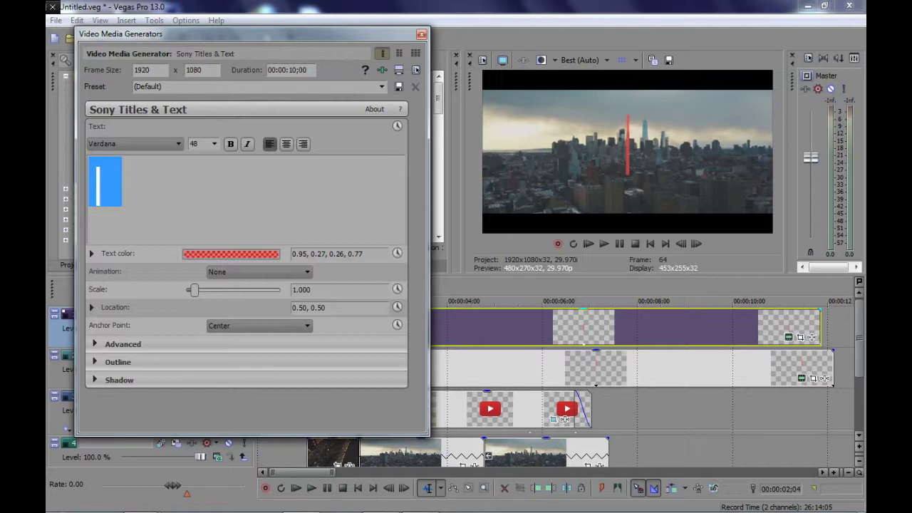
pyautogui.click(421, 33)
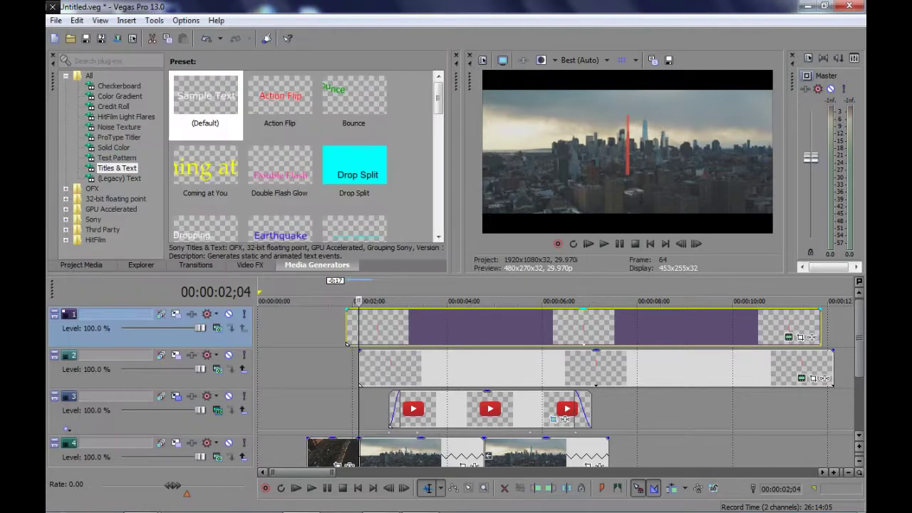
# Place the second line beside the first at about 0.53, 0.67 and scale it down to about 0.663
pyautogui.click(788, 337)
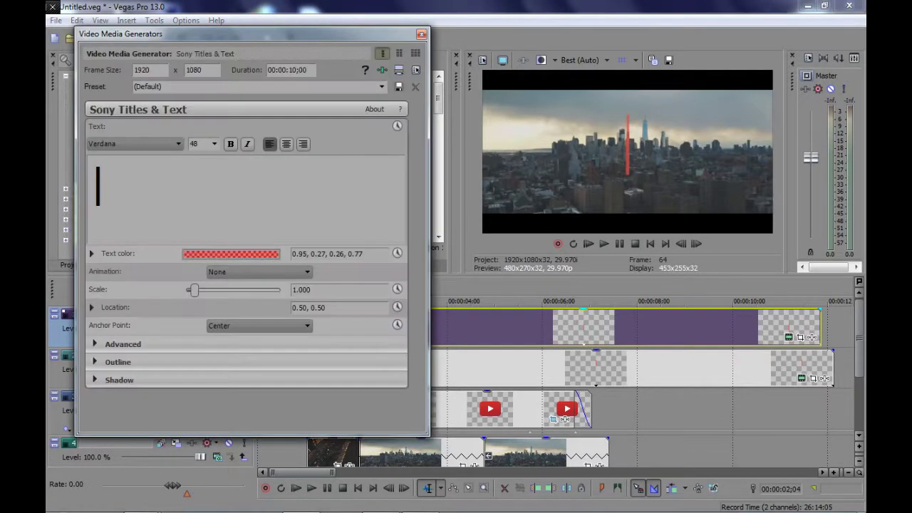
pyautogui.moveTo(637, 174); pyautogui.dragTo(637, 139)
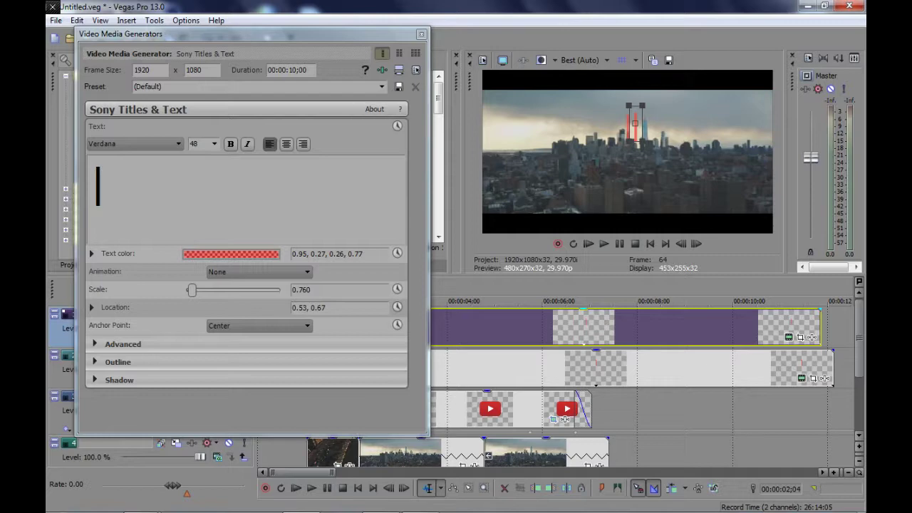
pyautogui.click(421, 35)
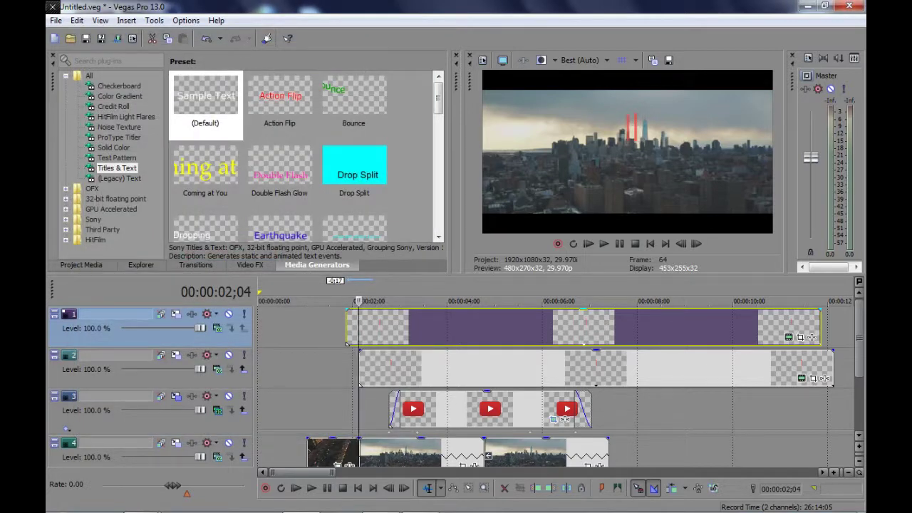
pyautogui.click(789, 337)
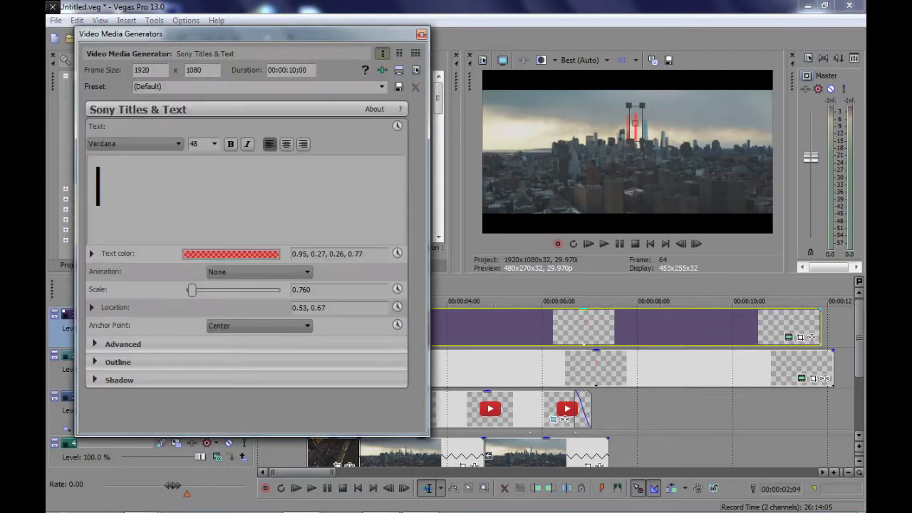
pyautogui.moveTo(642, 143); pyautogui.dragTo(642, 139)
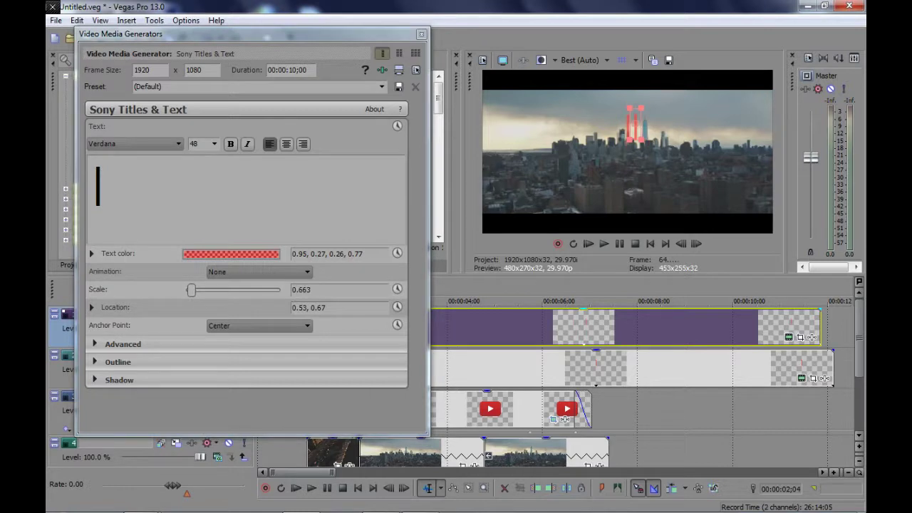
# Align the second line over the first red line at a location of about 0.50, 0.68 and close the title settings
pyautogui.click(622, 60)
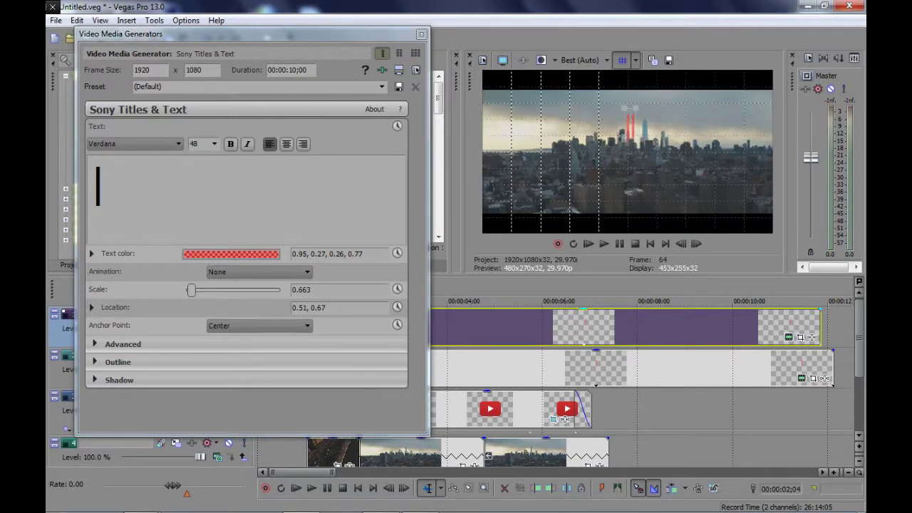
pyautogui.moveTo(635, 124); pyautogui.dragTo(627, 124)
pyautogui.click(622, 60)
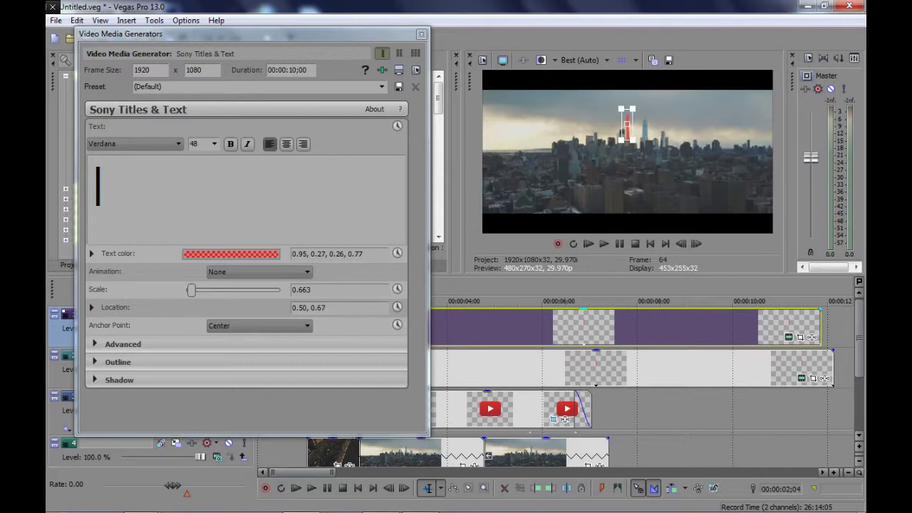
pyautogui.moveTo(627, 124); pyautogui.dragTo(629, 121)
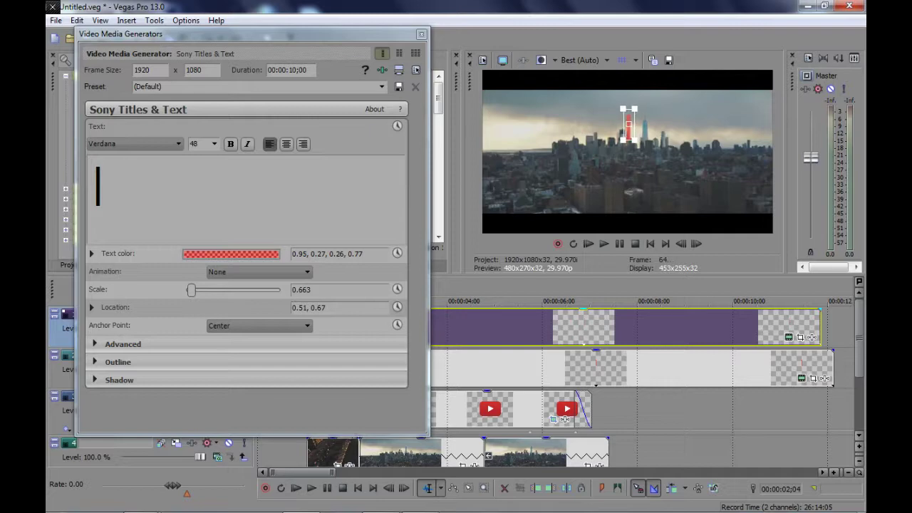
pyautogui.moveTo(629, 124); pyautogui.dragTo(628, 121)
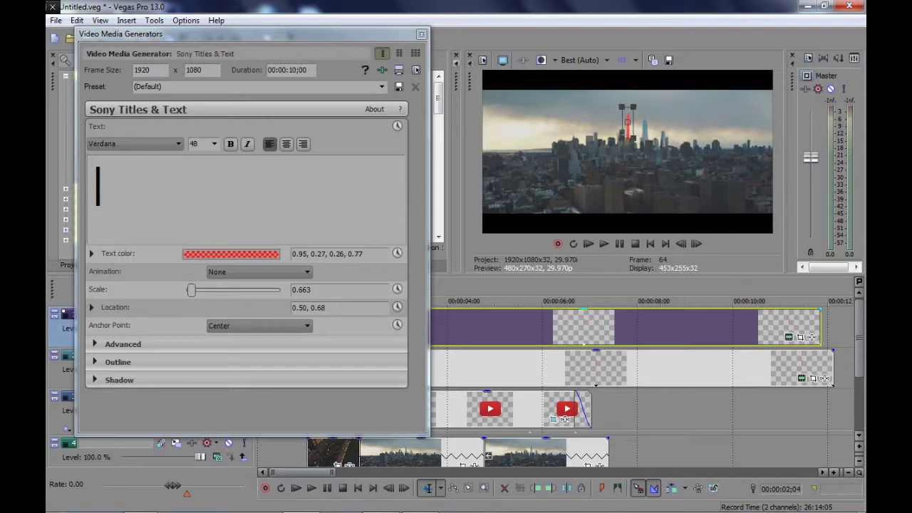
pyautogui.click(421, 34)
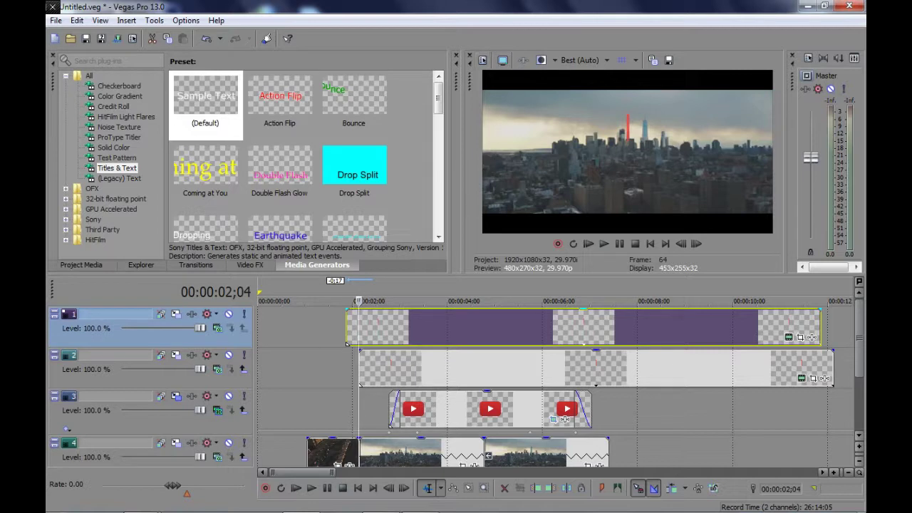
# Shift both title events earlier to start with the first video clip, and place the playhead at 00:00:01;05
pyautogui.click(622, 60)
pyautogui.press('Left')
pyautogui.press('Left')
pyautogui.press('Left')
pyautogui.press('Left')
pyautogui.press('Left')
pyautogui.press('Left')
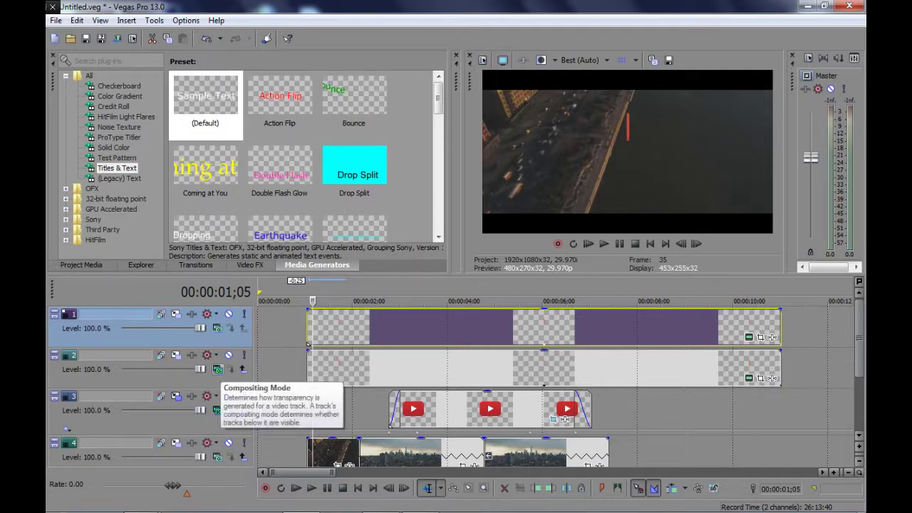
# Set the compositing mode of both title tracks to 3D Source Alpha
pyautogui.click(217, 368)
pyautogui.click(257, 150)
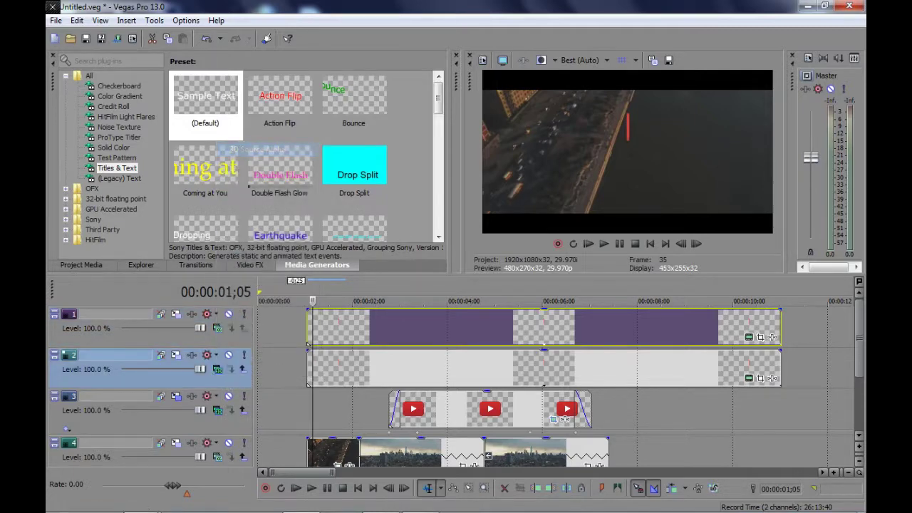
pyautogui.click(218, 328)
pyautogui.click(258, 108)
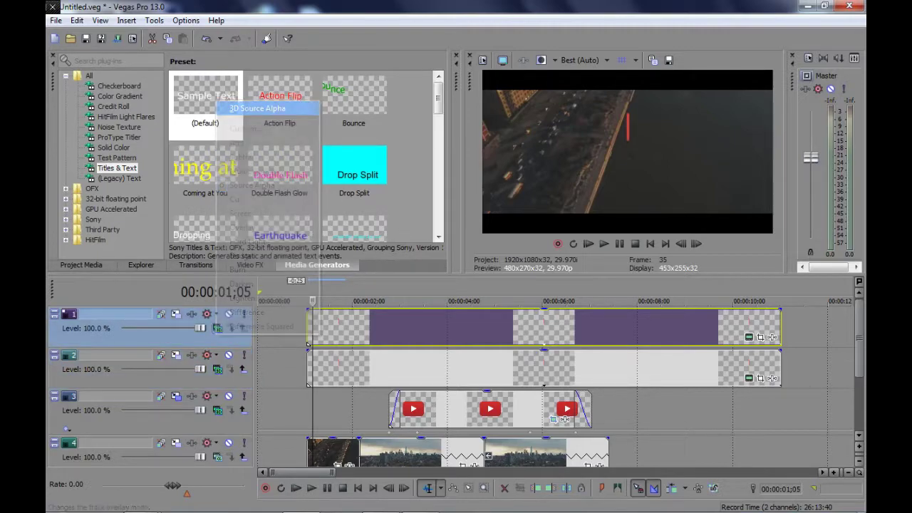
# Add a track motion keyframe to track 2 at 00:00:02;21 and show the grid over the video preview
pyautogui.click(176, 355)
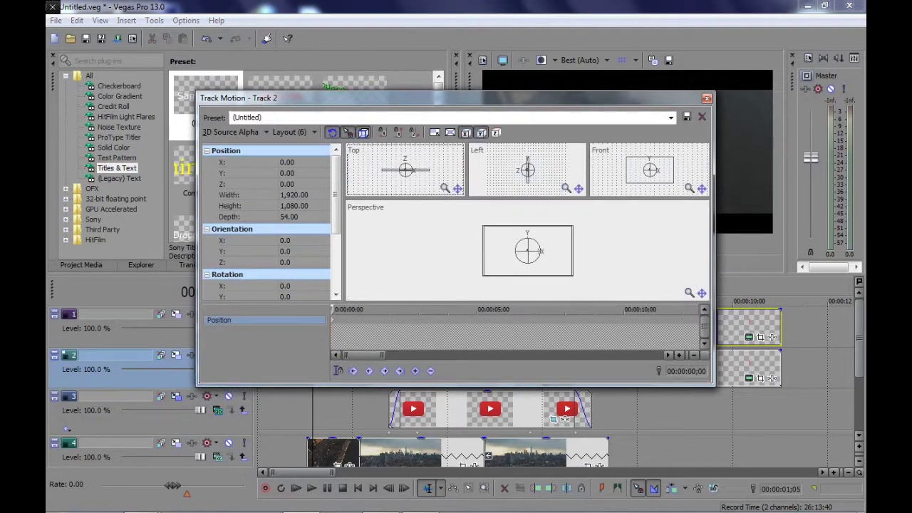
pyautogui.moveTo(428, 98); pyautogui.dragTo(209, 7)
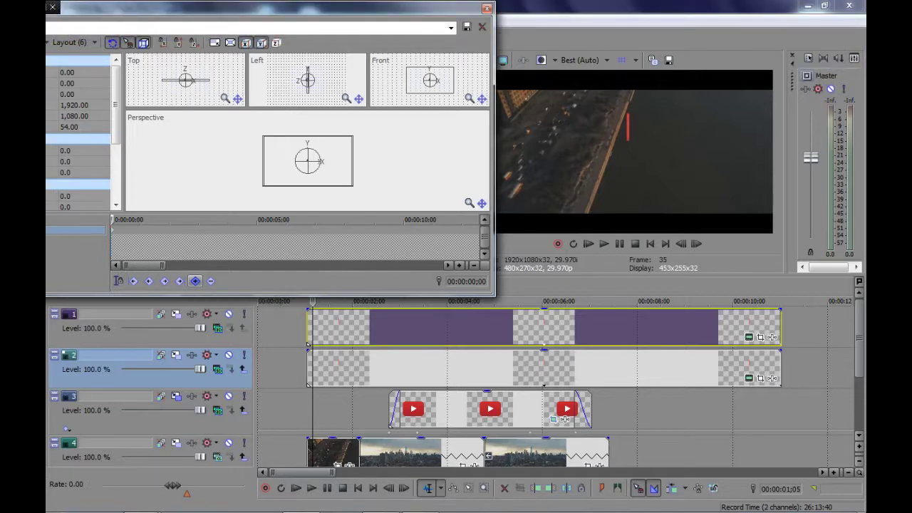
pyautogui.moveTo(113, 219); pyautogui.dragTo(190, 219)
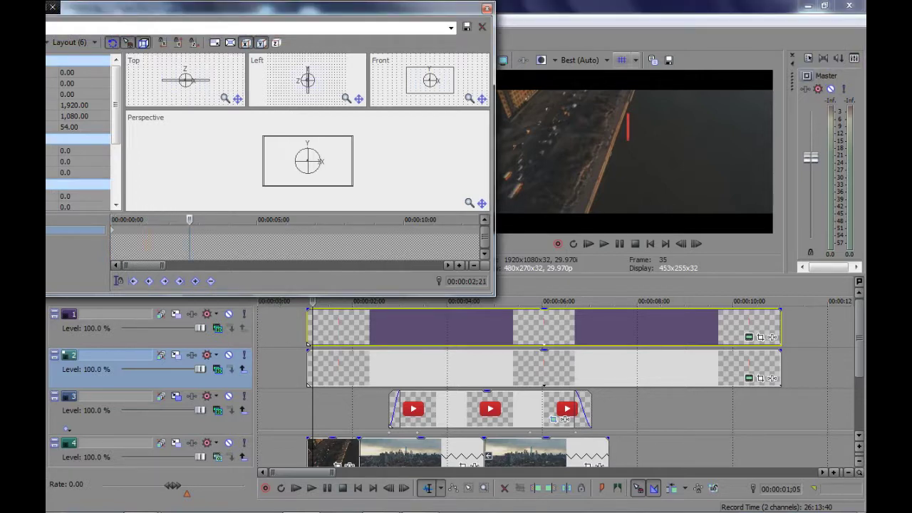
pyautogui.click(621, 61)
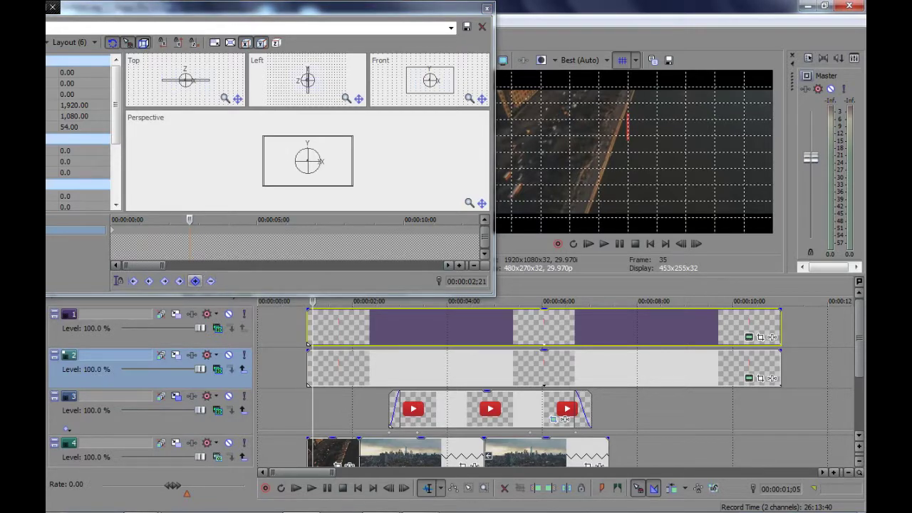
pyautogui.click(195, 281)
# Slide track 2's red line leftward at the new keyframe to about X -913, Y 6, and close its track motion
pyautogui.scroll(2, 308, 161)
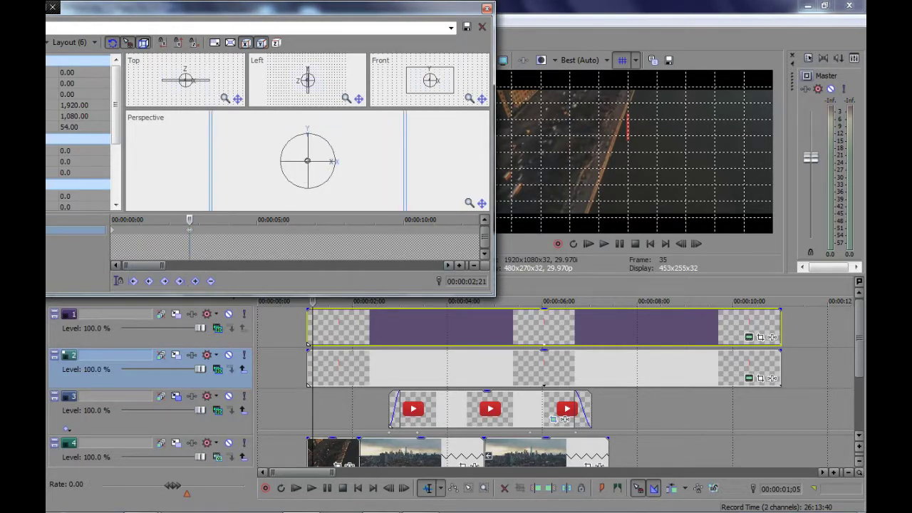
pyautogui.moveTo(308, 161); pyautogui.dragTo(215, 160)
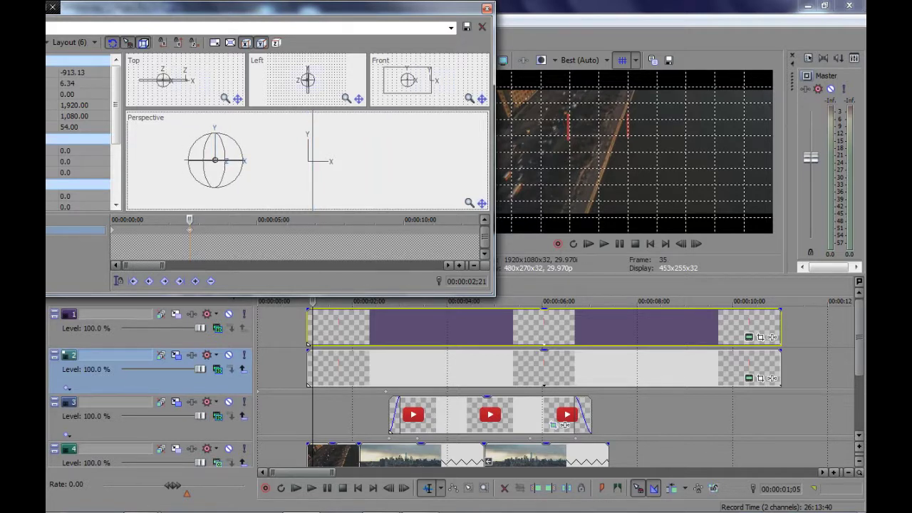
pyautogui.click(488, 8)
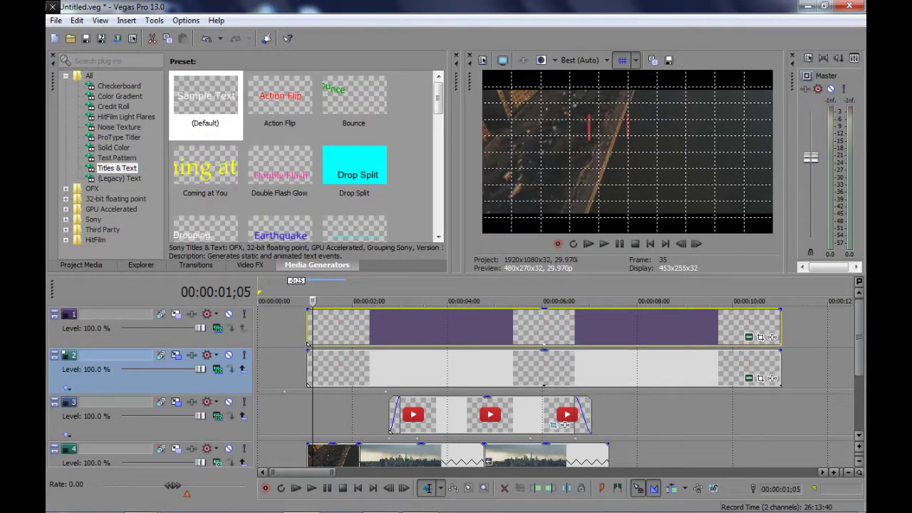
# Retime track 2's motion keyframes to about 00:00:01;01 and 00:00:02;00, and place the playhead at 00:00:02;00
pyautogui.click(307, 301)
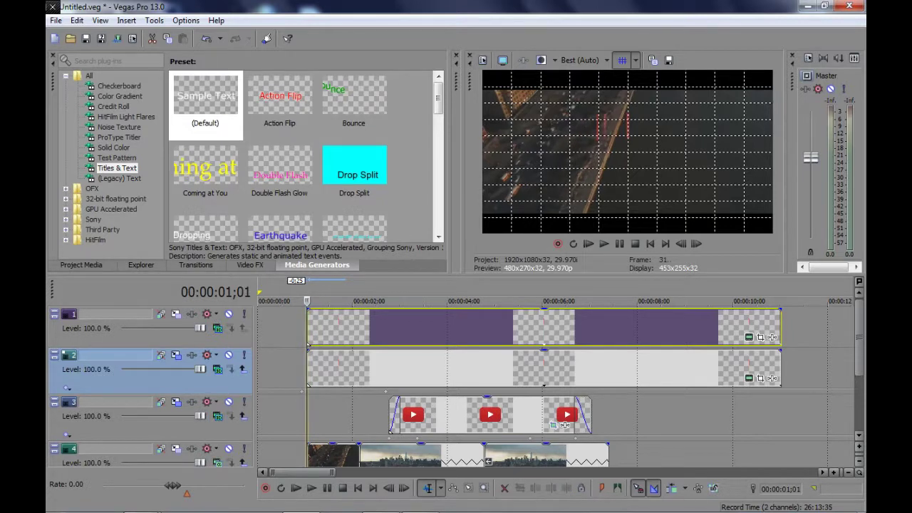
pyautogui.moveTo(308, 302); pyautogui.dragTo(353, 301)
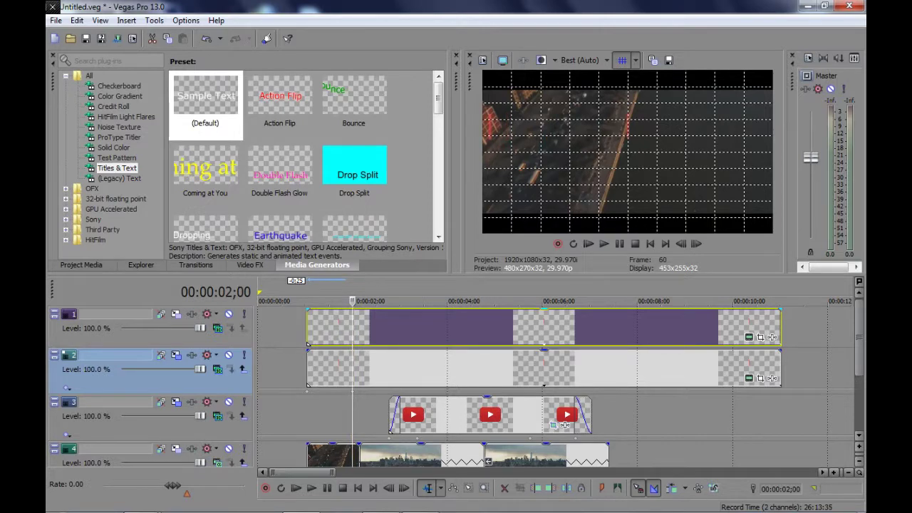
# Reposition track 2's line at the 00:00:02;00 motion keyframe to about X -394, Y -0.5, and close its track motion
pyautogui.click(176, 354)
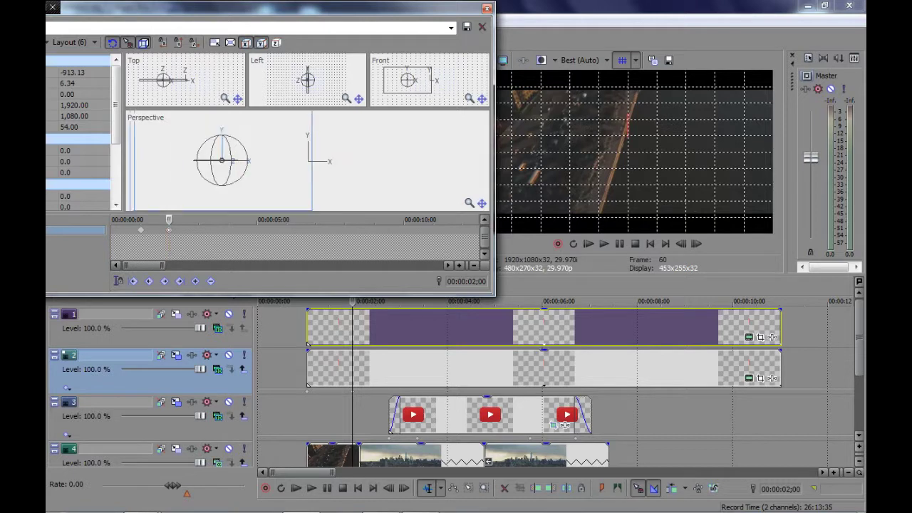
pyautogui.moveTo(222, 160); pyautogui.dragTo(232, 161)
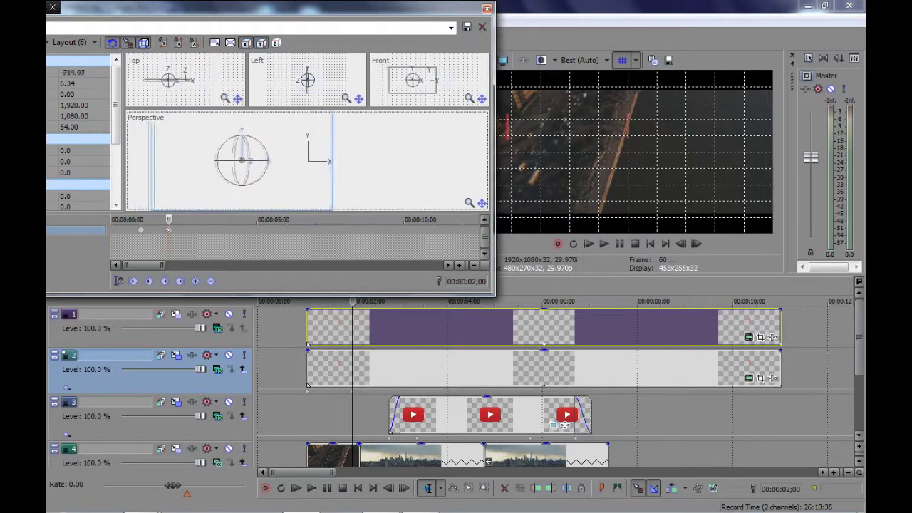
pyautogui.press('Right')
pyautogui.press('Right')
pyautogui.press('Right')
pyautogui.press('Up')
pyautogui.press('Right')
pyautogui.press('Right')
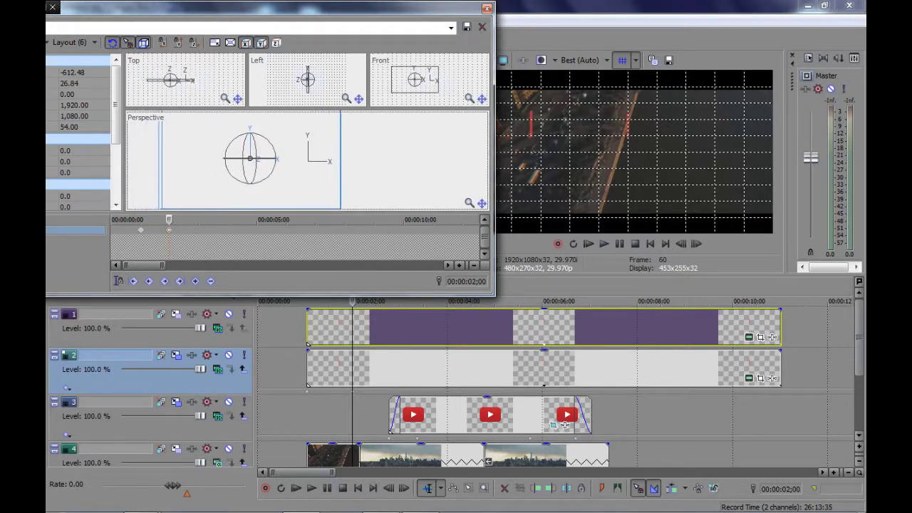
pyautogui.moveTo(250, 158); pyautogui.dragTo(271, 161)
pyautogui.scroll(4, 271, 160)
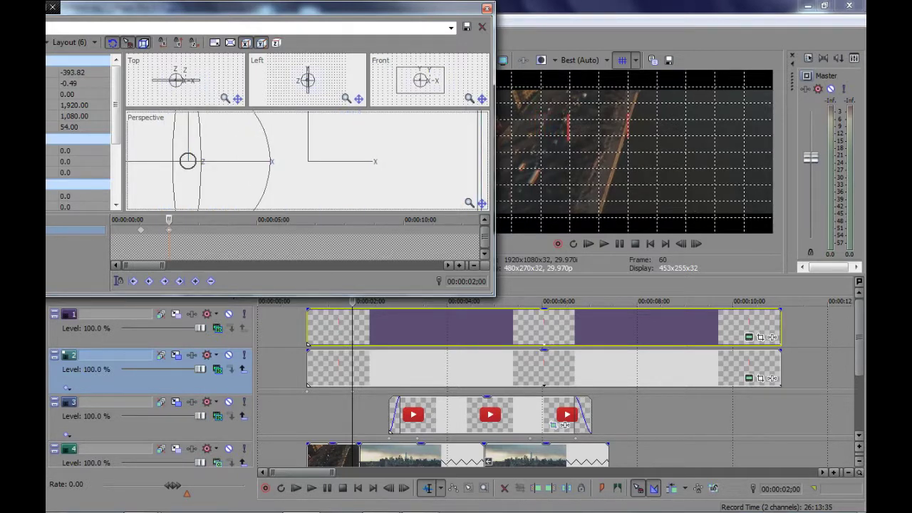
pyautogui.click(487, 9)
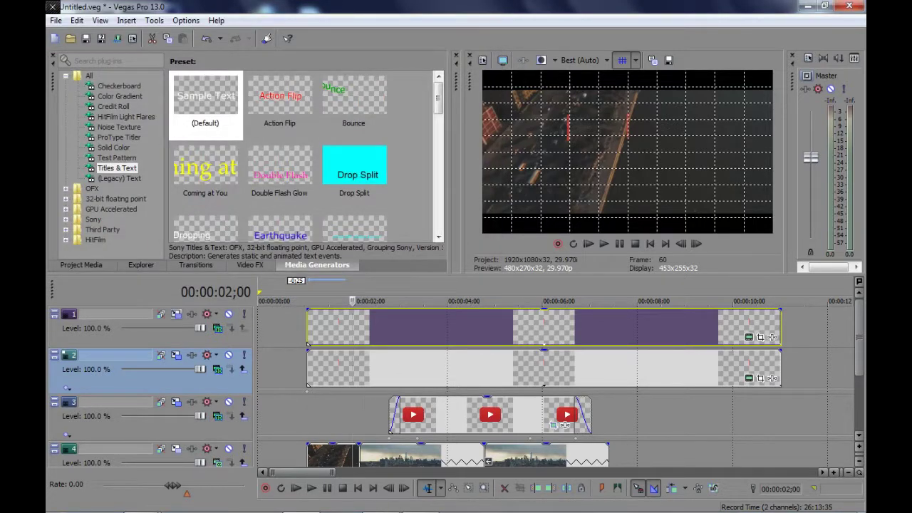
# Add a motion keyframe to track 1 at 00:00:02;29 and slide its red line rightward to about X 586, Y -4
pyautogui.click(177, 315)
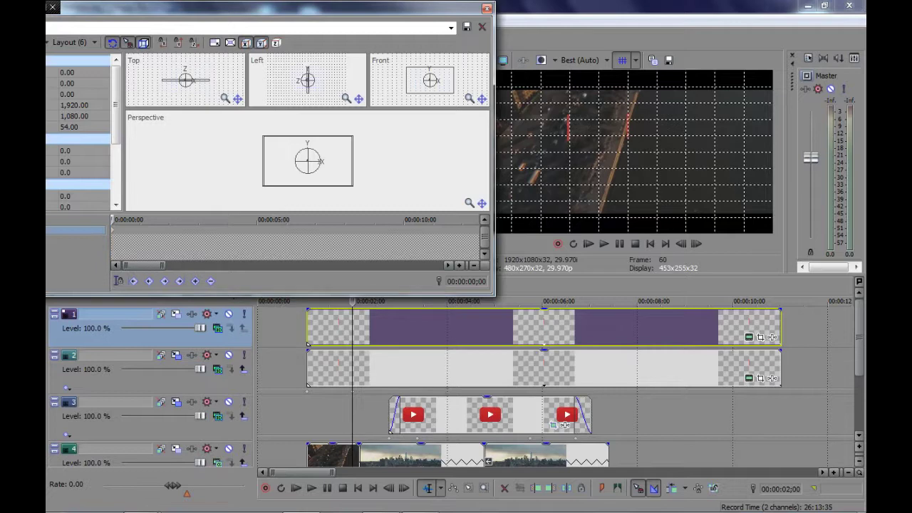
pyautogui.moveTo(118, 219); pyautogui.dragTo(198, 219)
pyautogui.click(195, 280)
pyautogui.scroll(6, 335, 162)
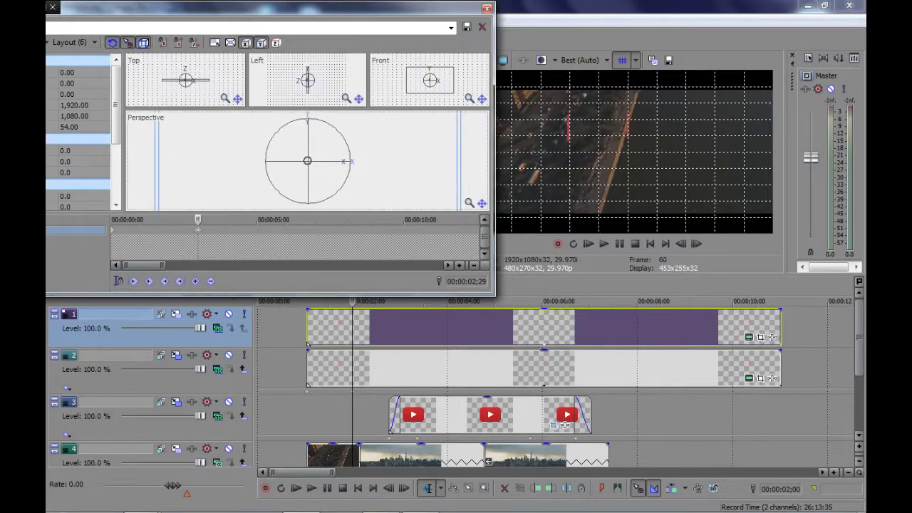
pyautogui.moveTo(343, 161); pyautogui.dragTo(400, 161)
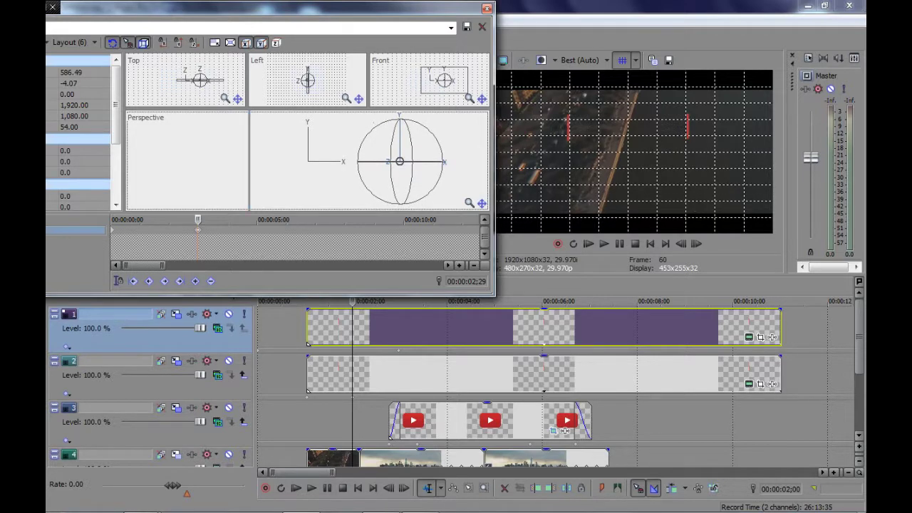
pyautogui.click(487, 8)
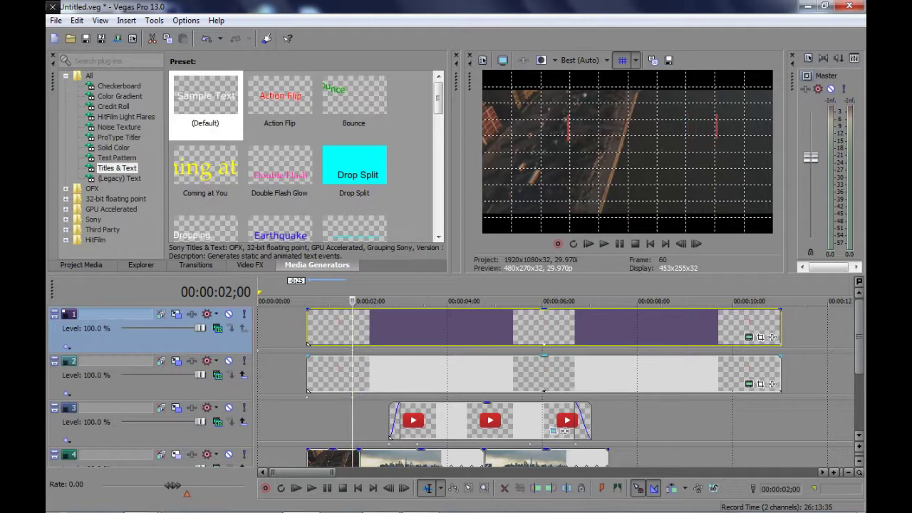
# Retime track 1's motion keyframes to about 00:00:01;01 and 00:00:02;00, and play the line animation from 00:00:01;01
pyautogui.click(308, 328)
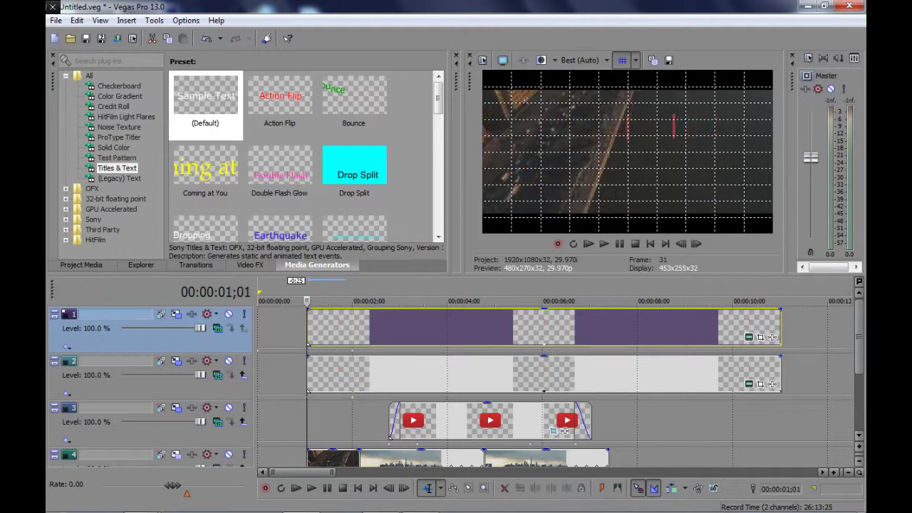
pyautogui.moveTo(255, 328); pyautogui.dragTo(305, 327)
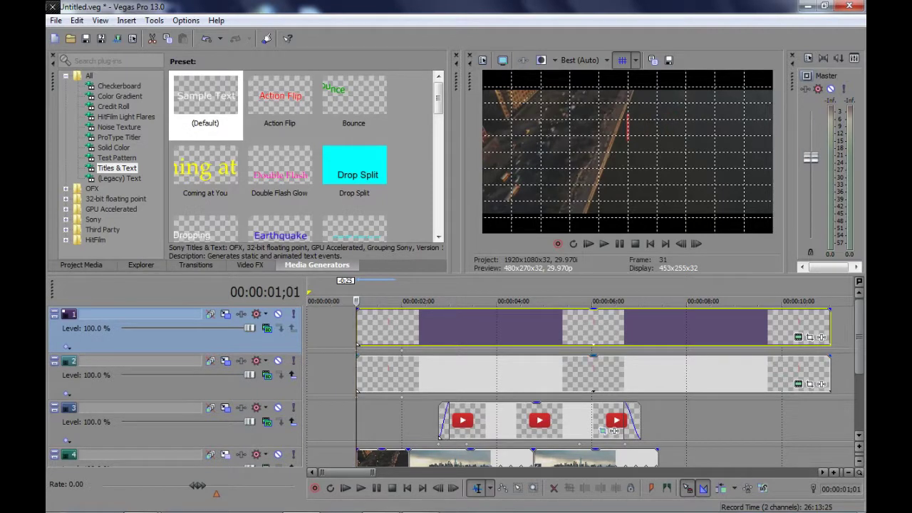
pyautogui.press('space')
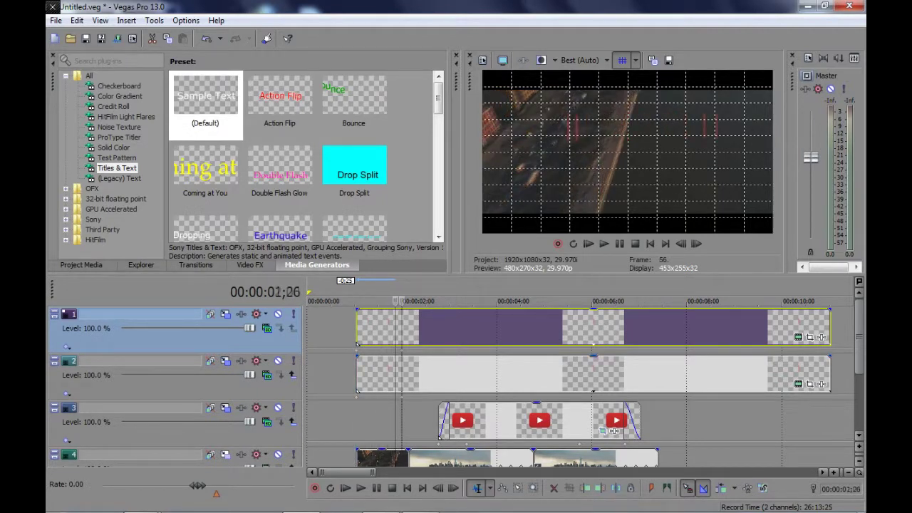
pyautogui.press('space')
# Bring track 1's line inward at the 00:00:02;00 motion keyframe to about X 391, Y -1, and hide the preview grid
pyautogui.click(225, 313)
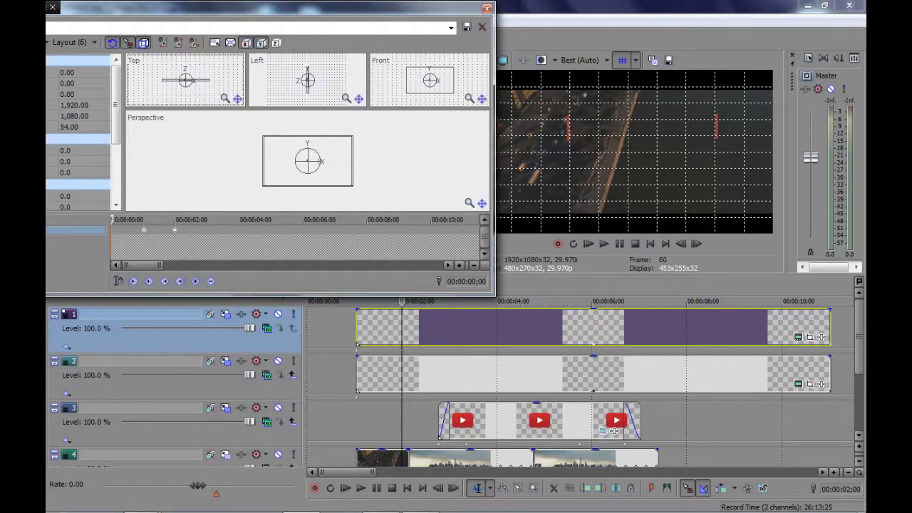
pyautogui.click(174, 230)
pyautogui.scroll(6, 335, 164)
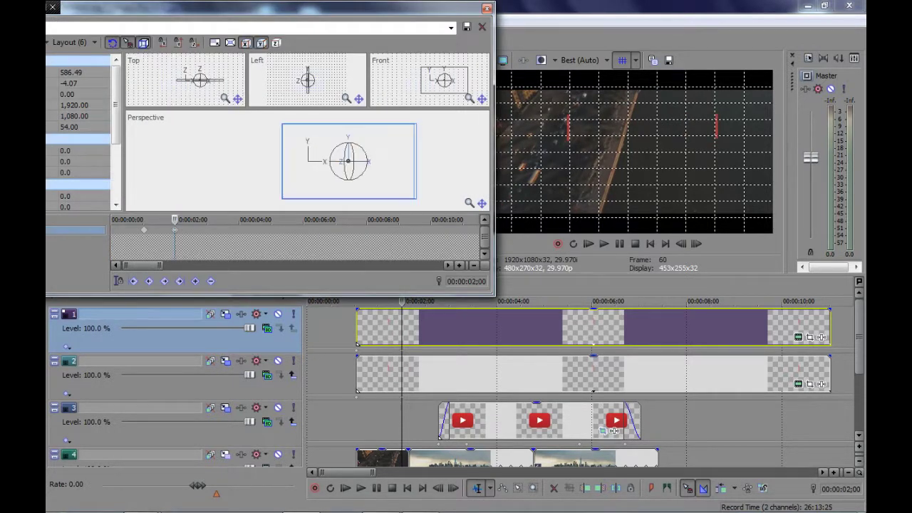
pyautogui.scroll(1, 306, 164)
pyautogui.moveTo(306, 164); pyautogui.dragTo(282, 165)
pyautogui.moveTo(416, 161); pyautogui.dragTo(395, 160)
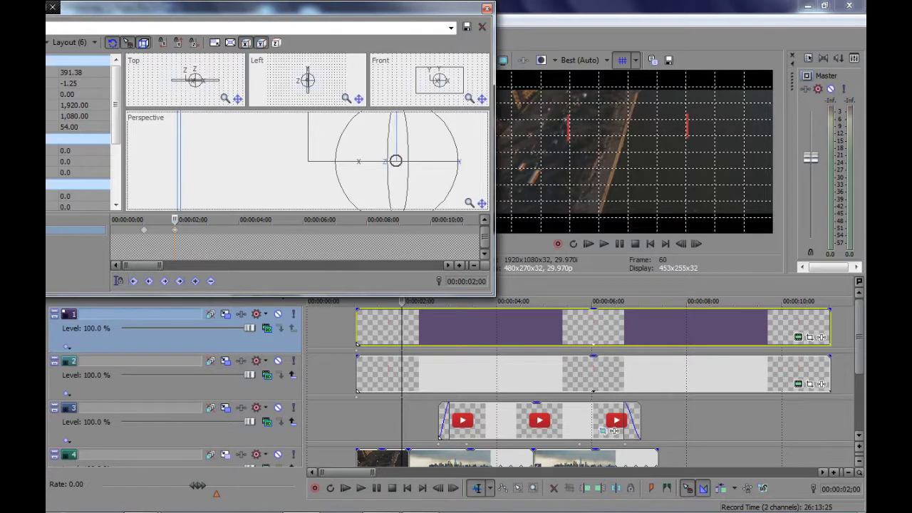
pyautogui.click(488, 8)
pyautogui.click(622, 61)
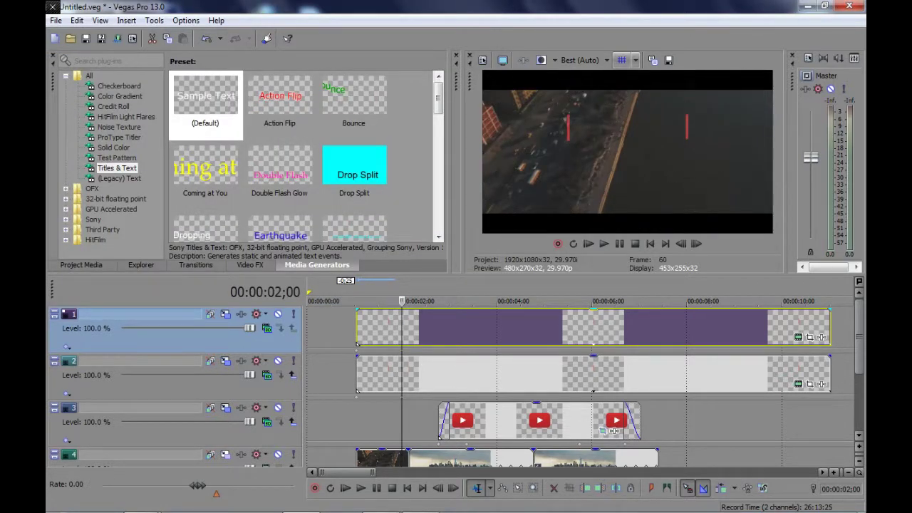
# Add a default Titles & Text event on a new top track and replace its sample text with "Brand Name"
pyautogui.moveTo(205, 100); pyautogui.dragTo(365, 328)
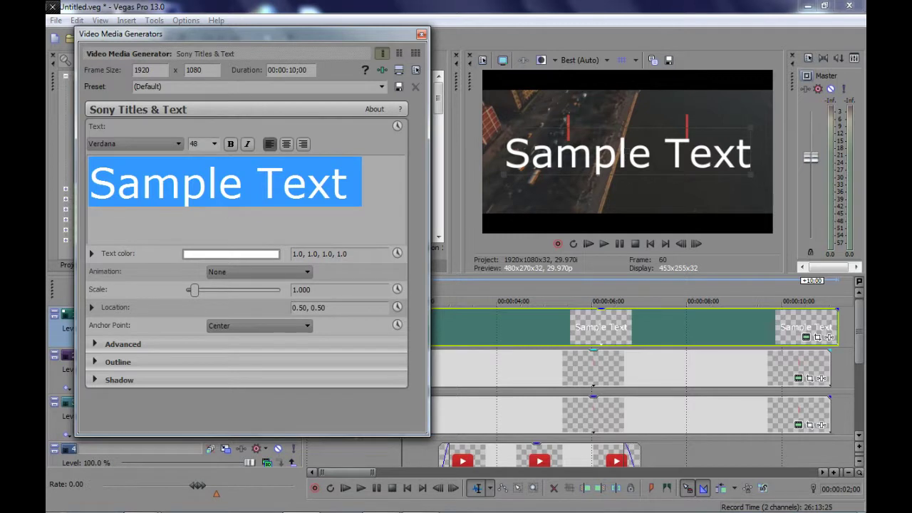
pyautogui.press('BackSpace')
pyautogui.write('Br')
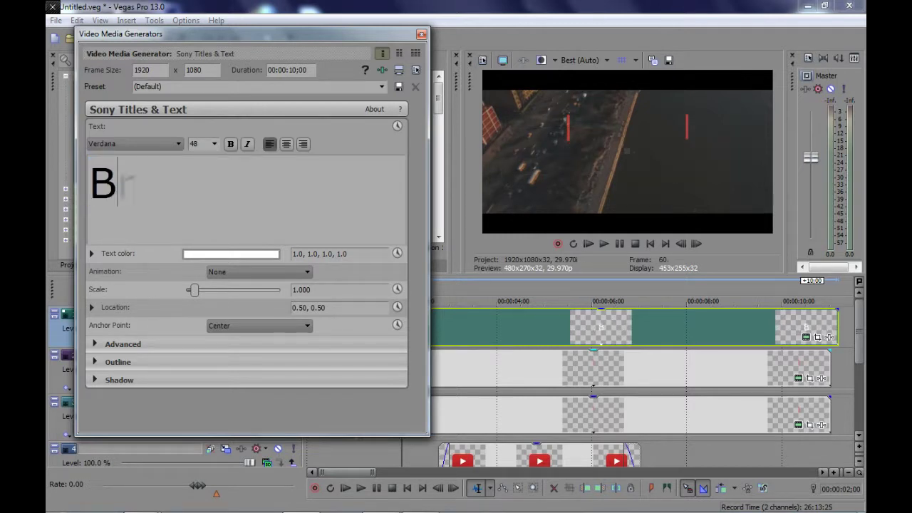
pyautogui.write('and ')
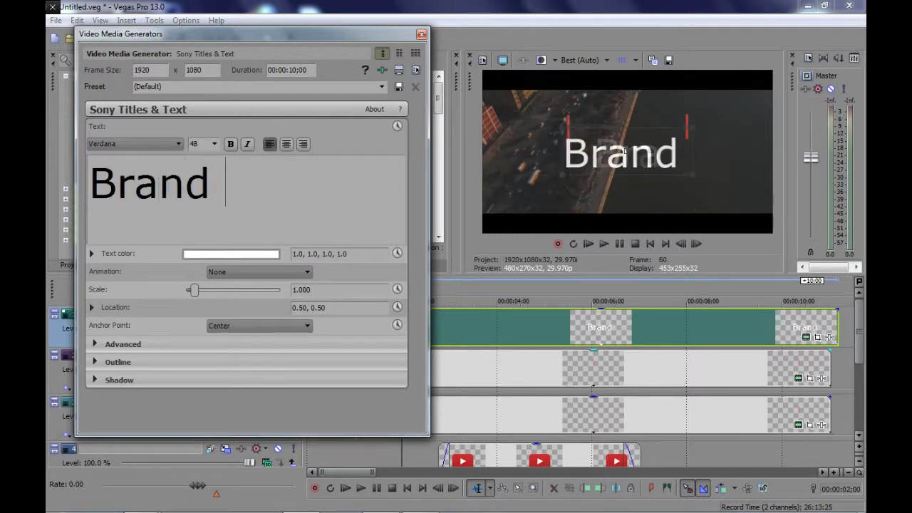
pyautogui.write('Namea')
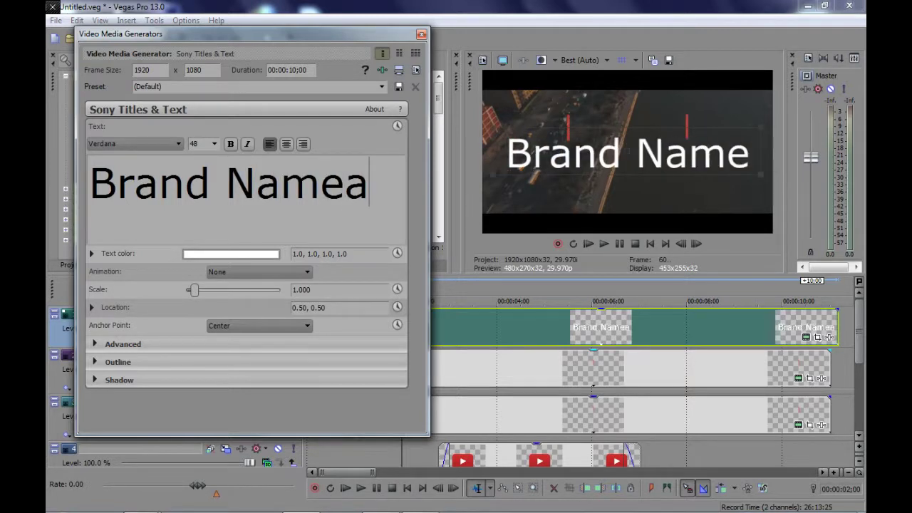
pyautogui.press('BackSpace')
# Set the font size of the whole "Brand Name" text to 22
pyautogui.hotkey('ctrl', 'a')
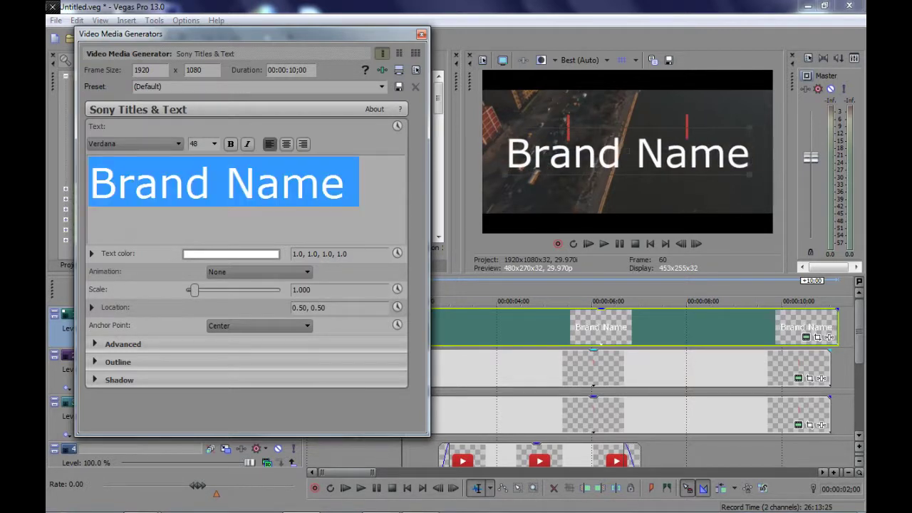
pyautogui.click(215, 144)
pyautogui.click(201, 206)
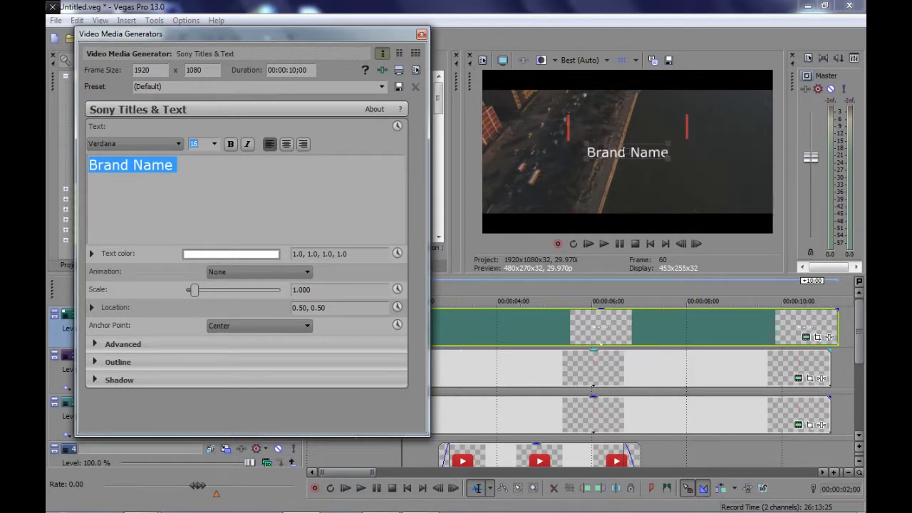
pyautogui.click(215, 144)
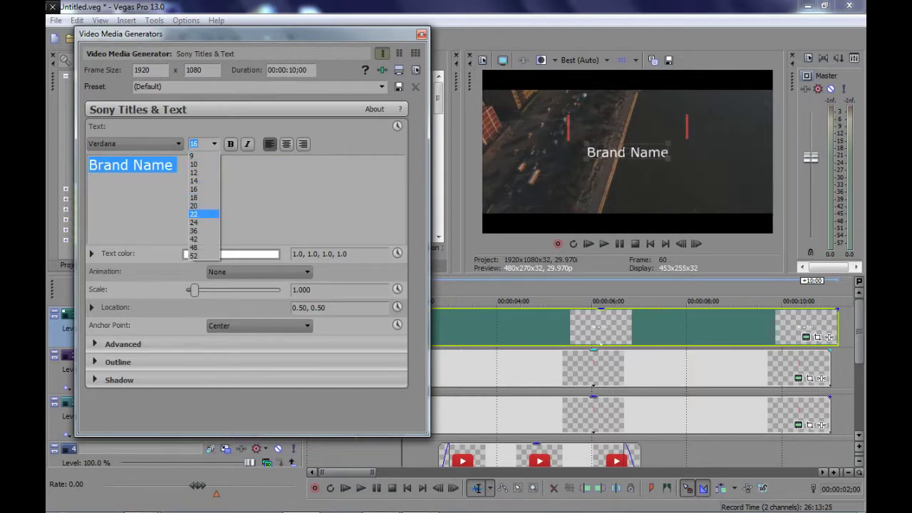
pyautogui.click(202, 214)
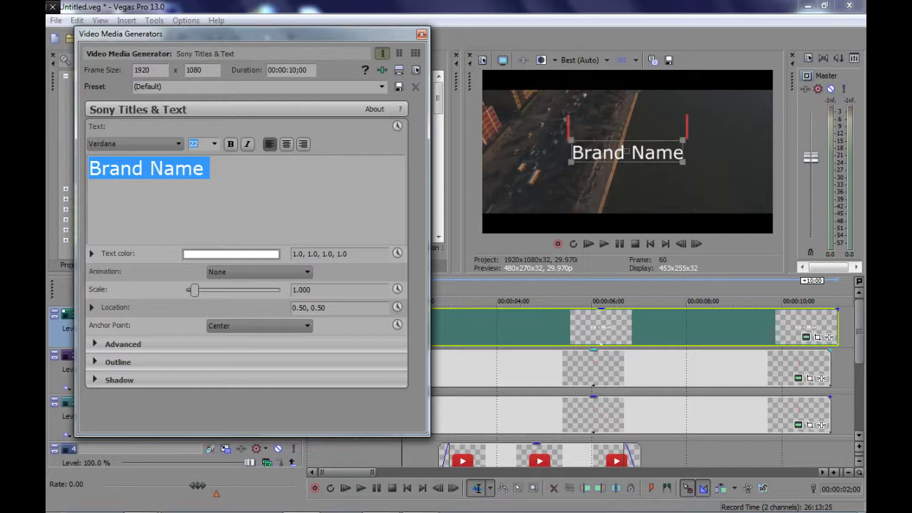
# Scale the "Brand Name" text to about 0.923 and position it between the red lines at about 0.50, 0.66
pyautogui.click(627, 152)
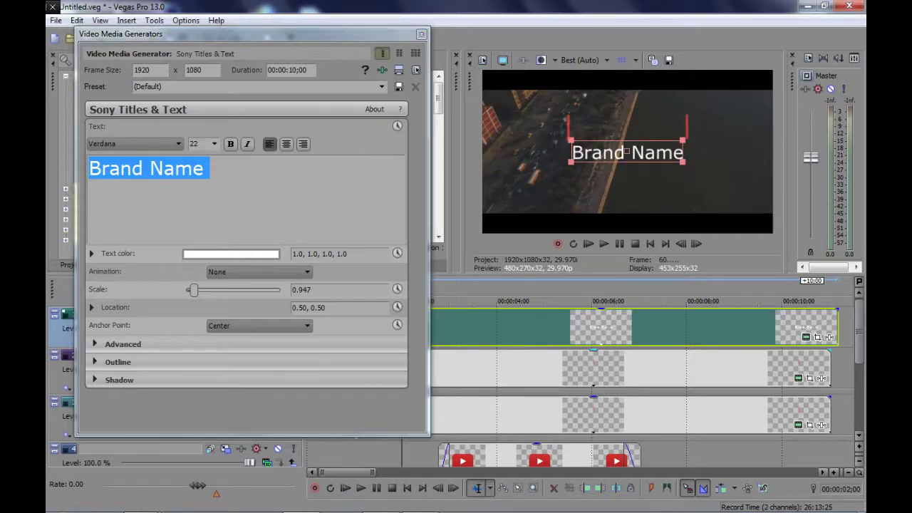
pyautogui.moveTo(683, 161); pyautogui.dragTo(627, 123)
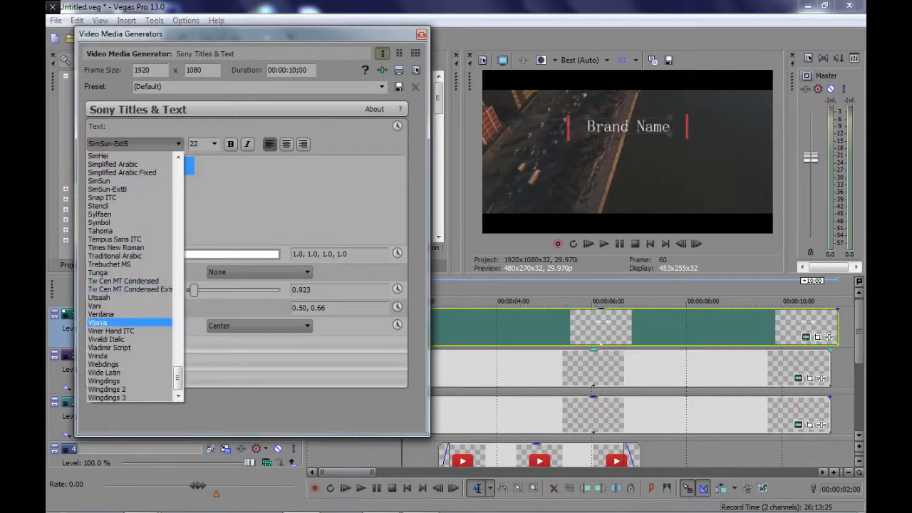
# Change the "Brand Name" font to Viner Hand ITC and reposition the text between the red lines at about 0.50, 0.64
pyautogui.click(114, 332)
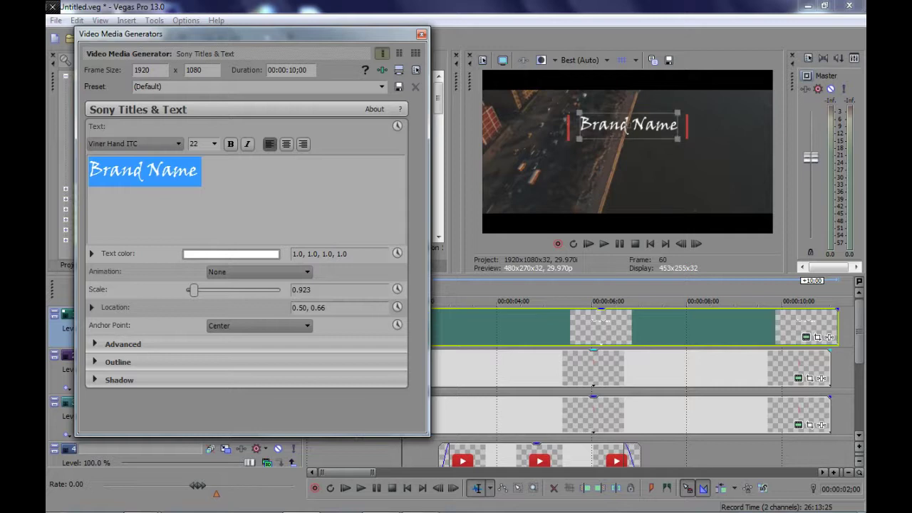
pyautogui.click(627, 126)
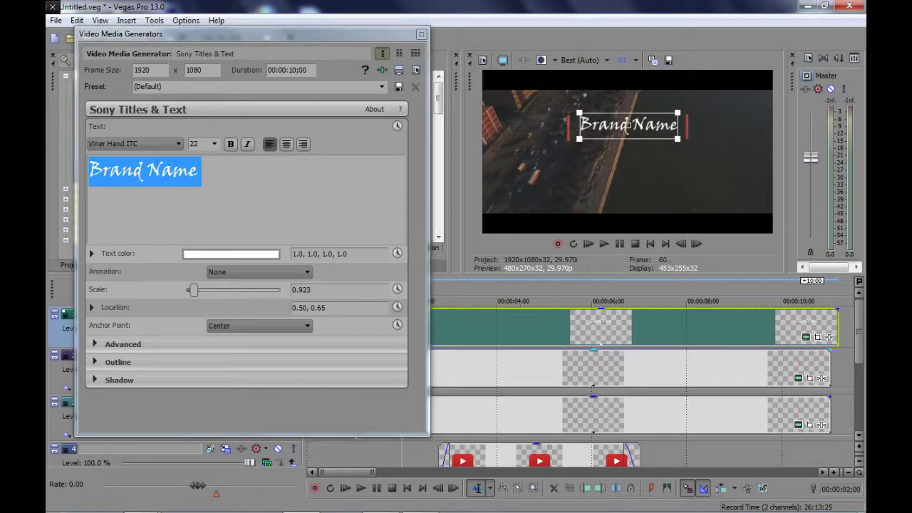
pyautogui.moveTo(628, 125); pyautogui.dragTo(627, 129)
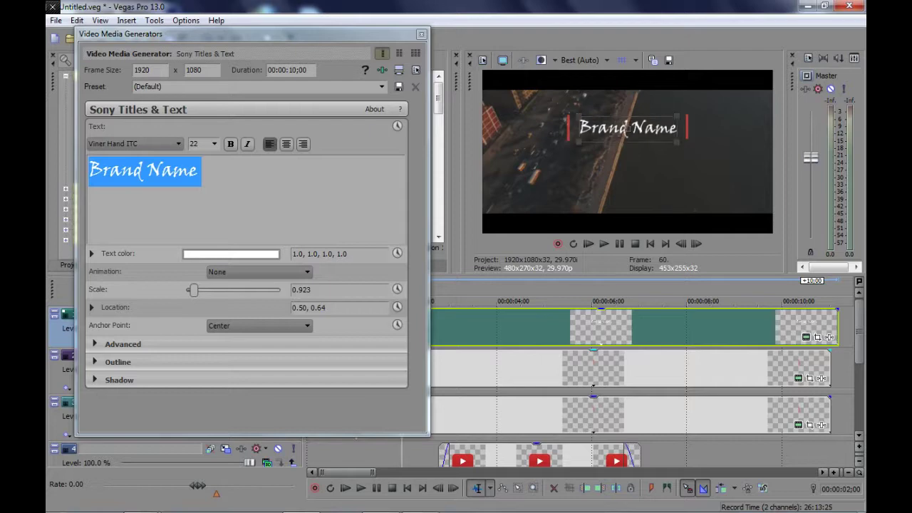
pyautogui.click(422, 34)
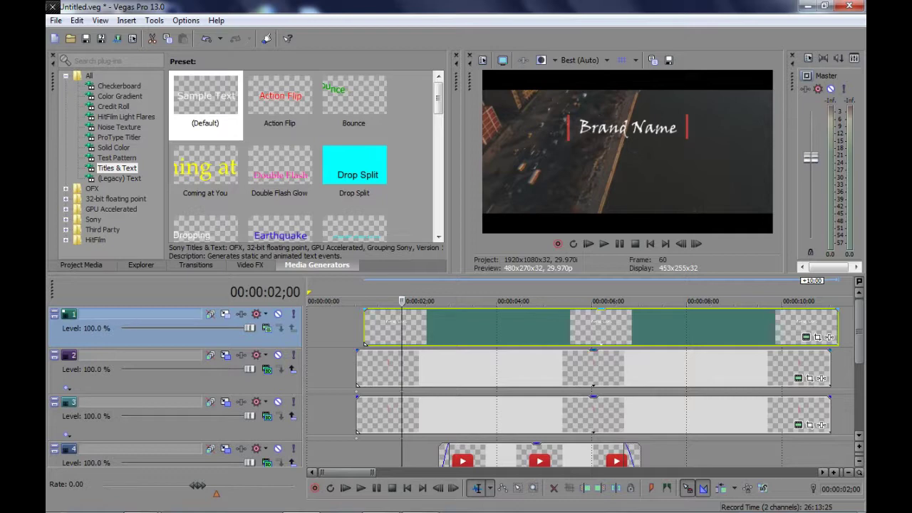
# Align the title event's start with the red-line events and draw a thin vertical rectangle mask through the middle of its text
pyautogui.moveTo(498, 328); pyautogui.dragTo(492, 328)
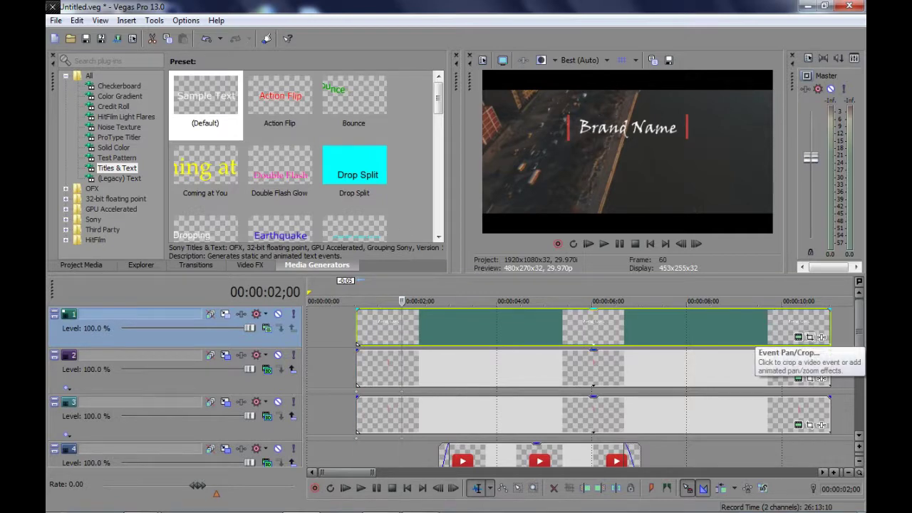
pyautogui.click(810, 337)
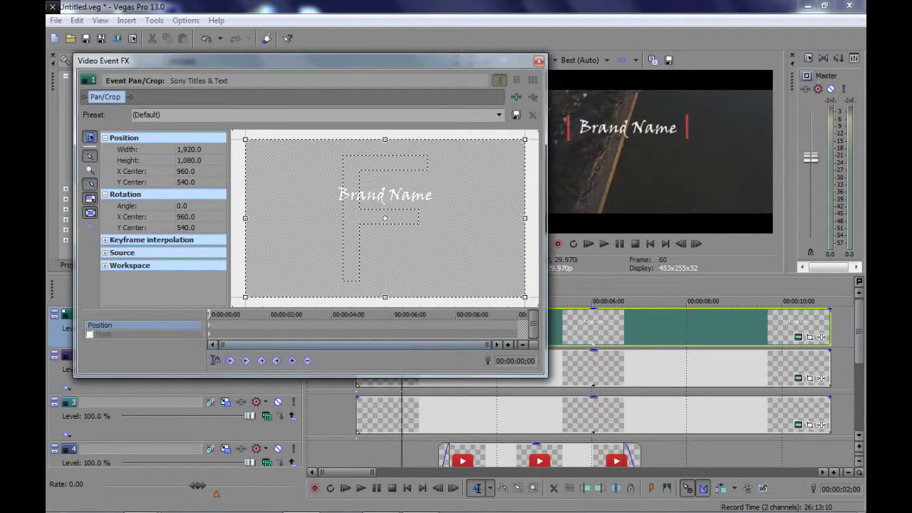
pyautogui.click(89, 333)
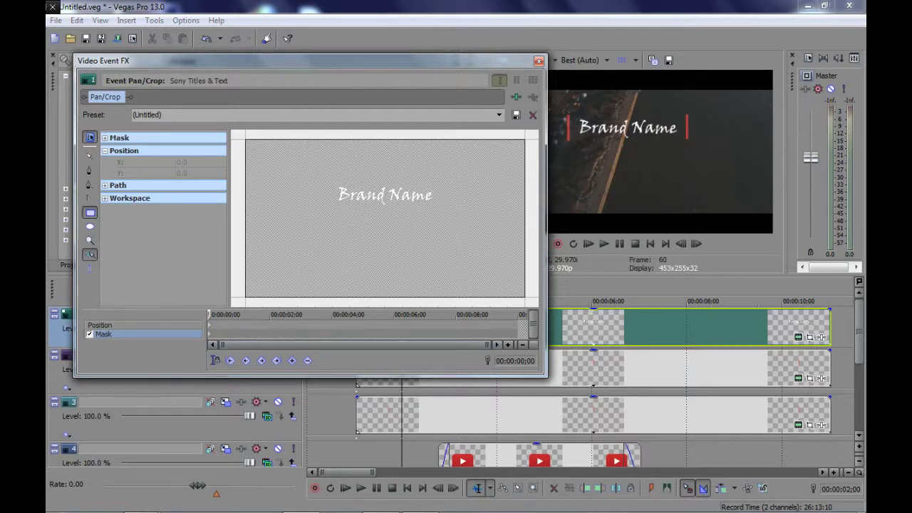
pyautogui.scroll(2, 385, 218)
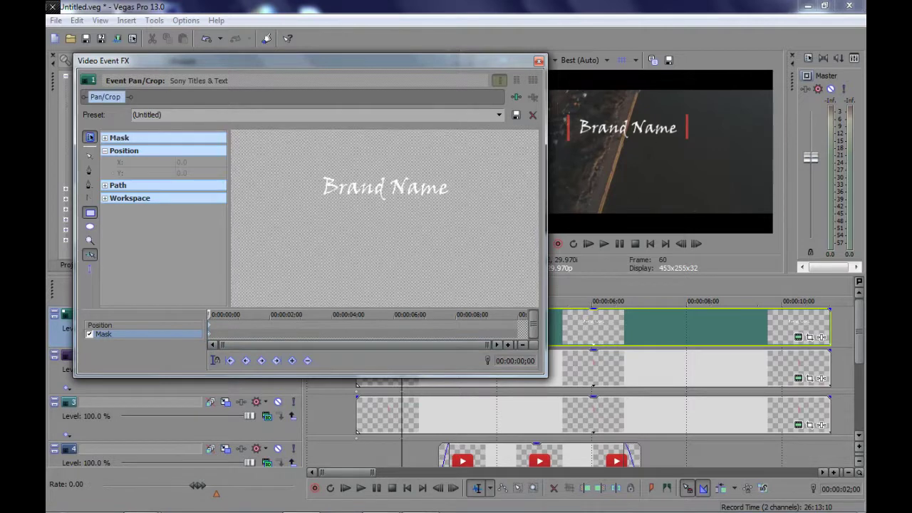
pyautogui.scroll(2, 385, 218)
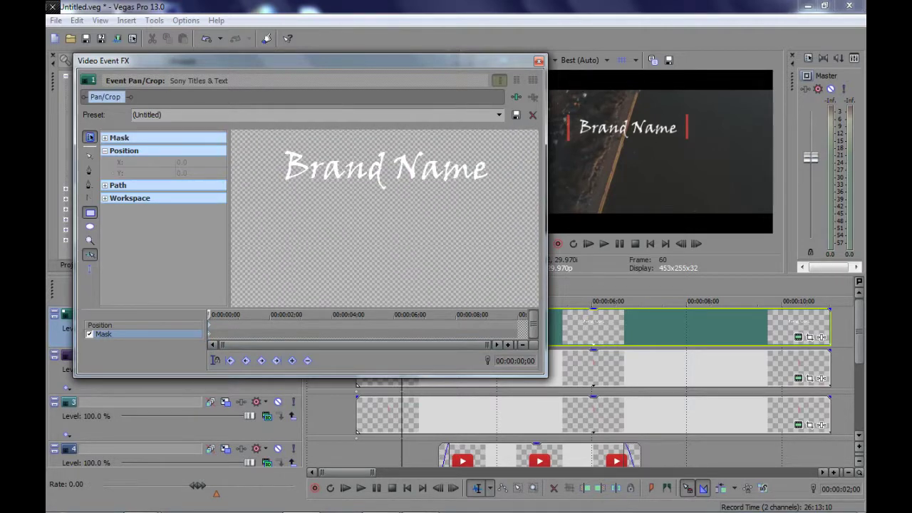
pyautogui.moveTo(386, 145); pyautogui.dragTo(392, 191)
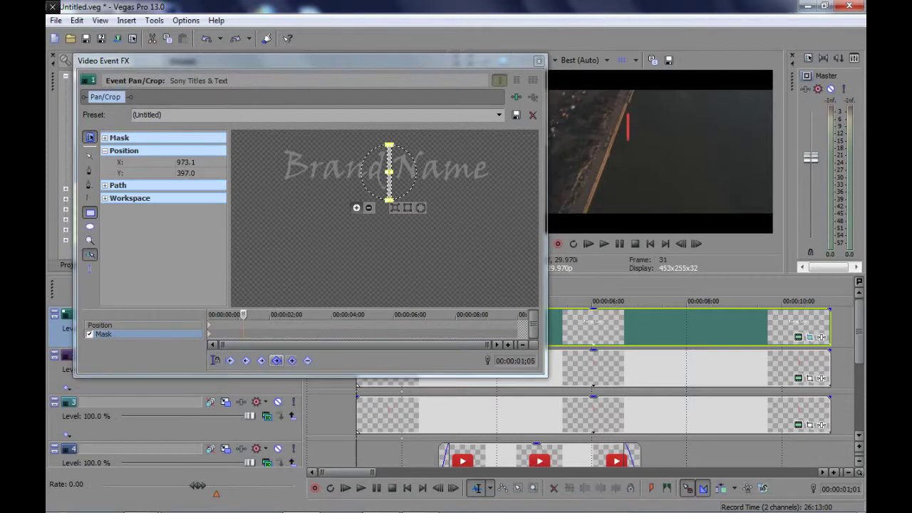
# Add a mask keyframe at 00:00:01;05 and widen the mask in both directions to enclose the whole "Brand Name" text
pyautogui.click(292, 361)
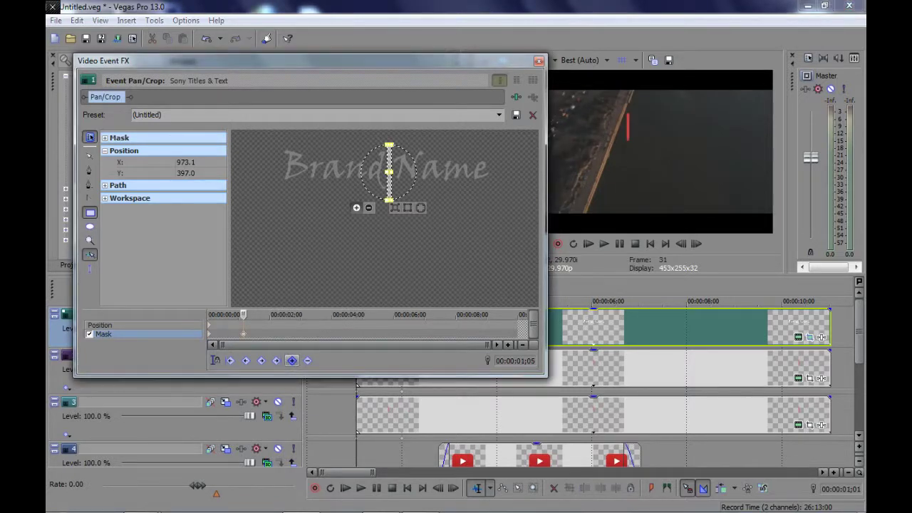
pyautogui.doubleClick(389, 171)
pyautogui.moveTo(389, 172); pyautogui.dragTo(501, 172)
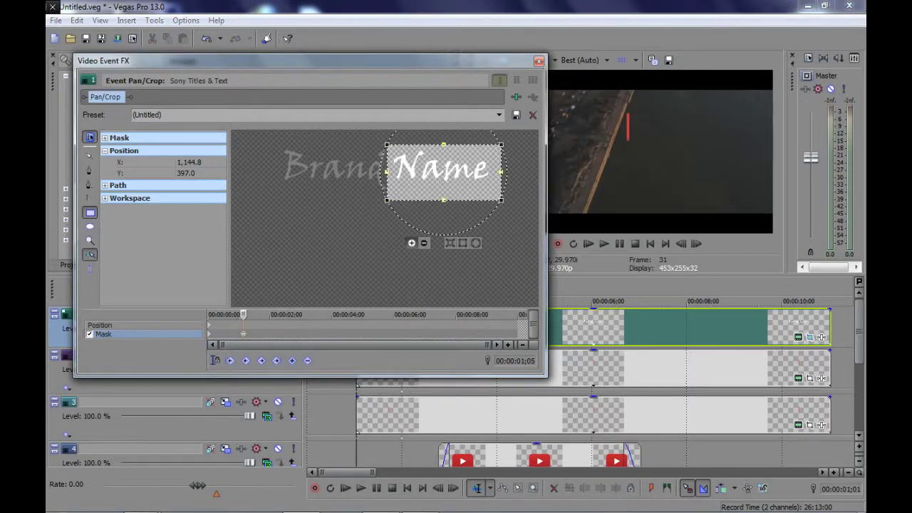
pyautogui.moveTo(386, 172); pyautogui.dragTo(277, 172)
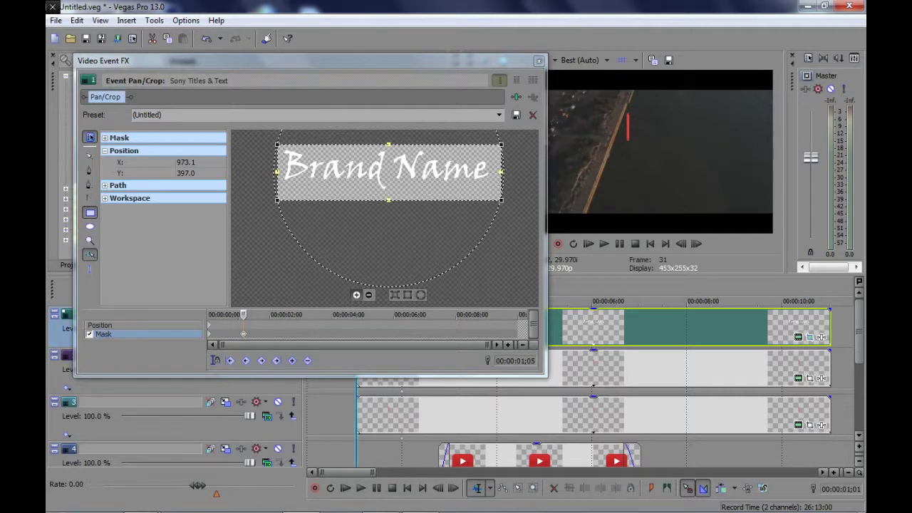
# Step frame by frame through the title's opening to compare the mask reveal with the movement of the red lines
pyautogui.press('Right')
pyautogui.press('Right')
pyautogui.press('Right')
pyautogui.press('Right')
pyautogui.press('Right')
pyautogui.press('Right')
pyautogui.press('Right')
pyautogui.press('Right')
pyautogui.press('Right')
pyautogui.press('Right')
pyautogui.press('Right')
pyautogui.press('Right')
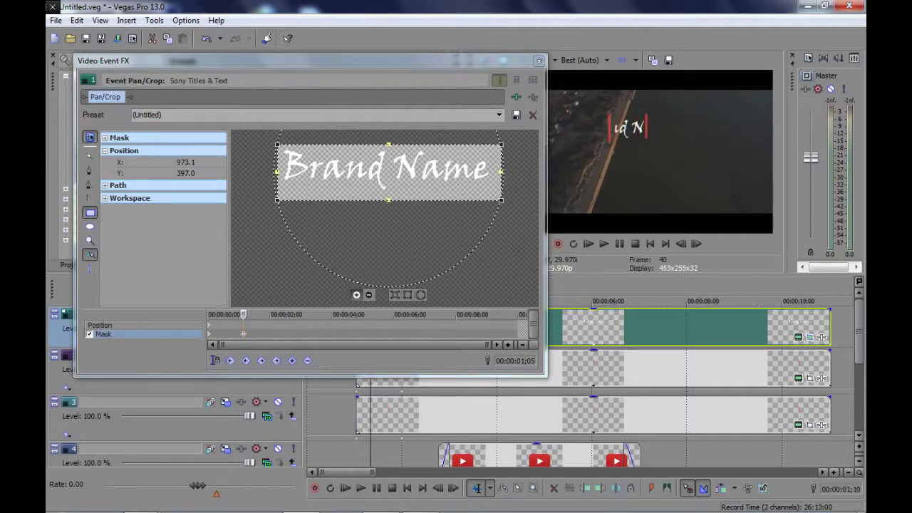
# Retime the wide-mask keyframe to just before 00:00:01;00 in the event so the text reveal keeps pace with the red lines
pyautogui.click(242, 315)
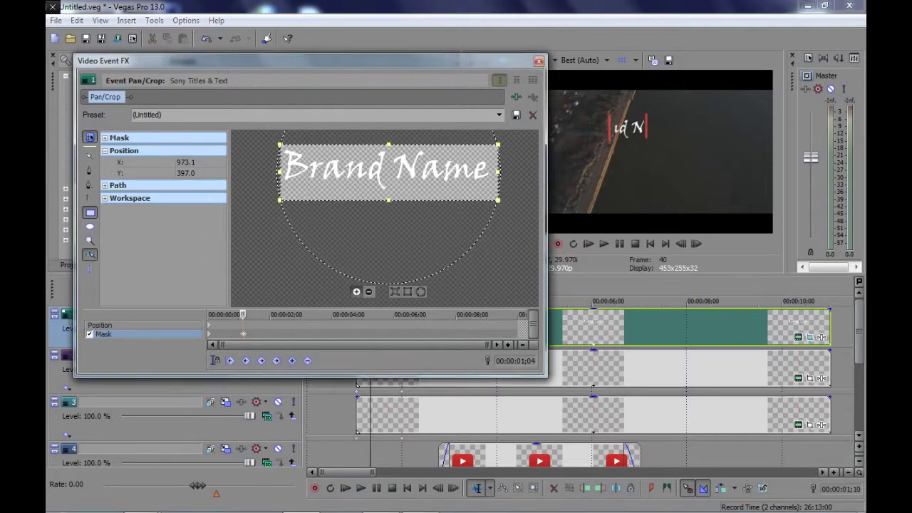
pyautogui.press('Left')
pyautogui.press('Left')
pyautogui.press('Left')
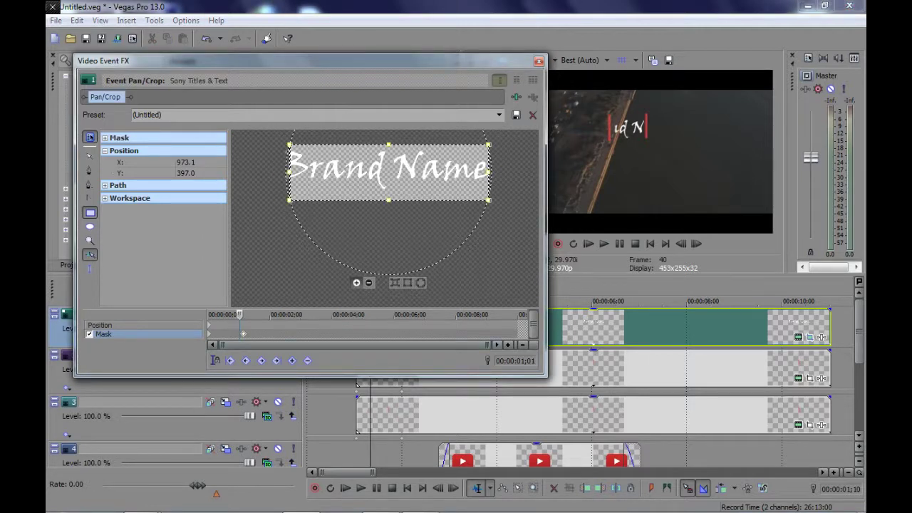
pyautogui.moveTo(243, 333); pyautogui.dragTo(238, 334)
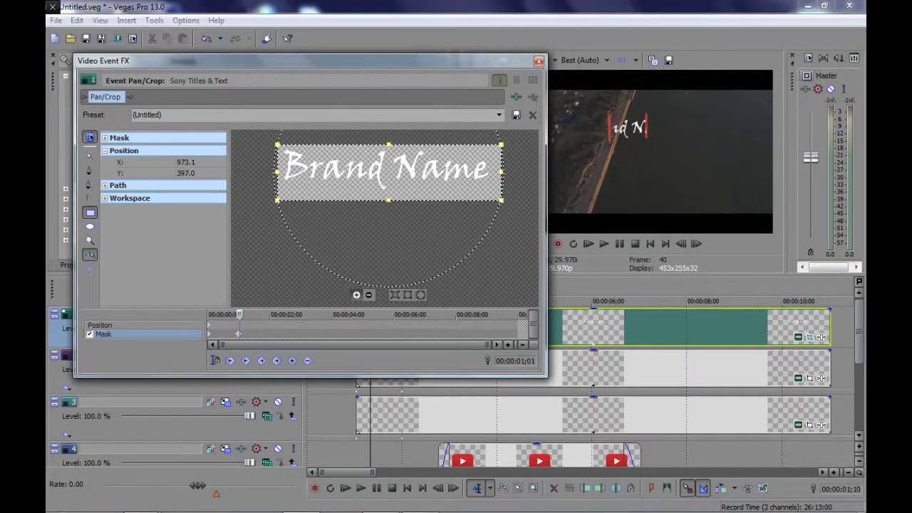
pyautogui.scroll(3, 367, 328)
pyautogui.moveTo(302, 333)
pyautogui.mouseDown()
pyautogui.moveTo(324, 333)
pyautogui.moveTo(311, 333)
pyautogui.mouseUp()
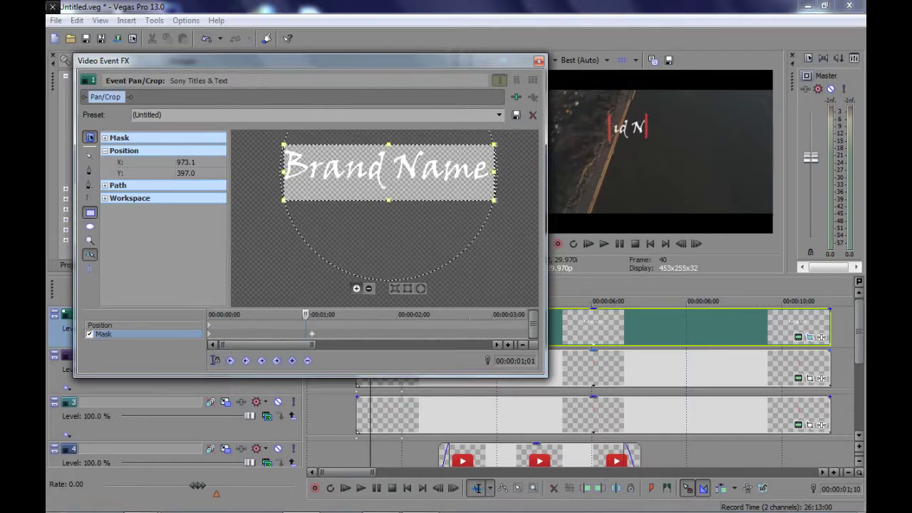
pyautogui.moveTo(370, 406); pyautogui.dragTo(361, 406)
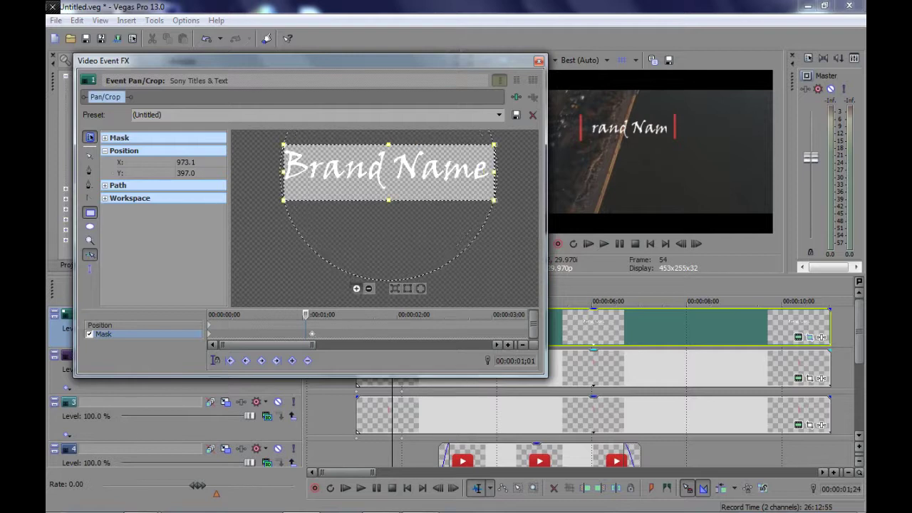
pyautogui.moveTo(312, 334); pyautogui.dragTo(302, 334)
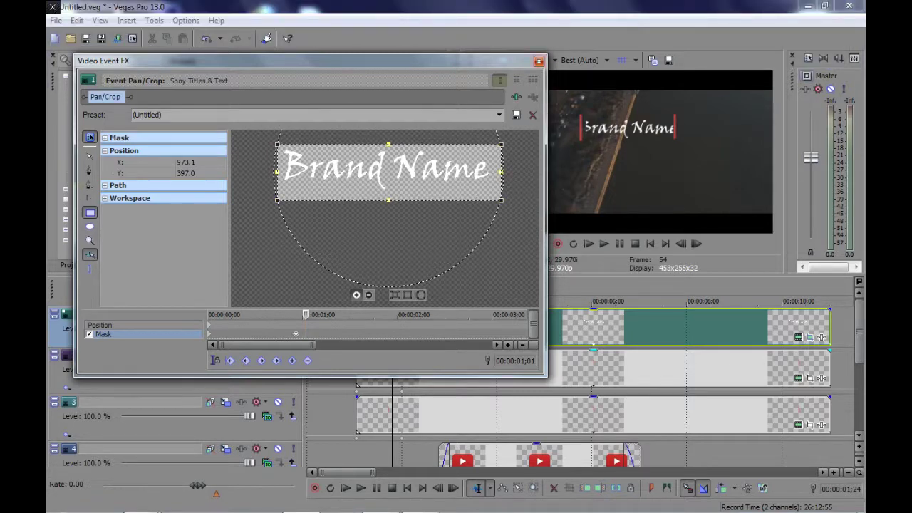
pyautogui.click(539, 62)
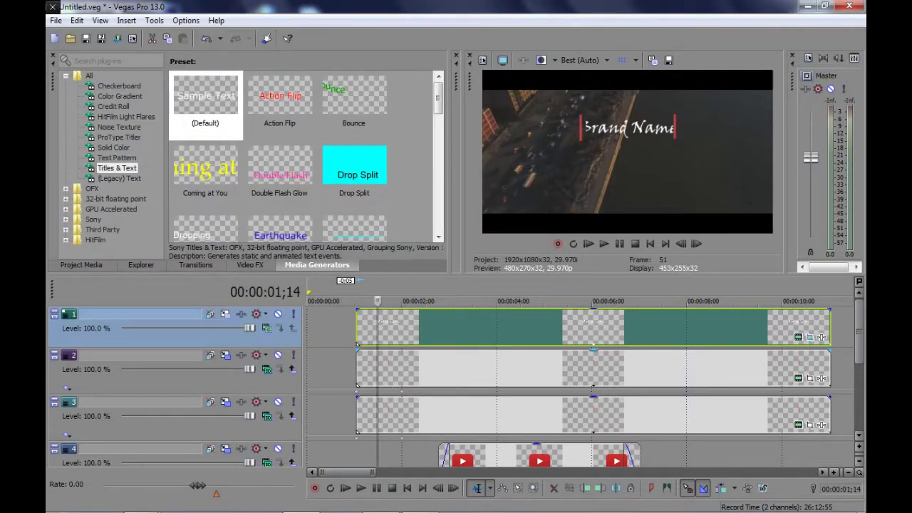
# Step back and forth through the opening frames to examine the text reveal against the separating lines
pyautogui.press('Left')
pyautogui.press('Left')
pyautogui.press('Left')
pyautogui.press('Left')
pyautogui.press('Left')
pyautogui.press('Left')
pyautogui.press('Left')
pyautogui.press('Left')
pyautogui.press('Left')
pyautogui.press('Left')
pyautogui.press('Left')
pyautogui.press('Left')
pyautogui.press('Left')
pyautogui.press('Right')
pyautogui.press('Right')
pyautogui.press('Right')
pyautogui.press('Right')
pyautogui.press('Right')
pyautogui.press('Right')
pyautogui.press('Right')
pyautogui.press('Right')
pyautogui.press('Right')
pyautogui.press('Right')
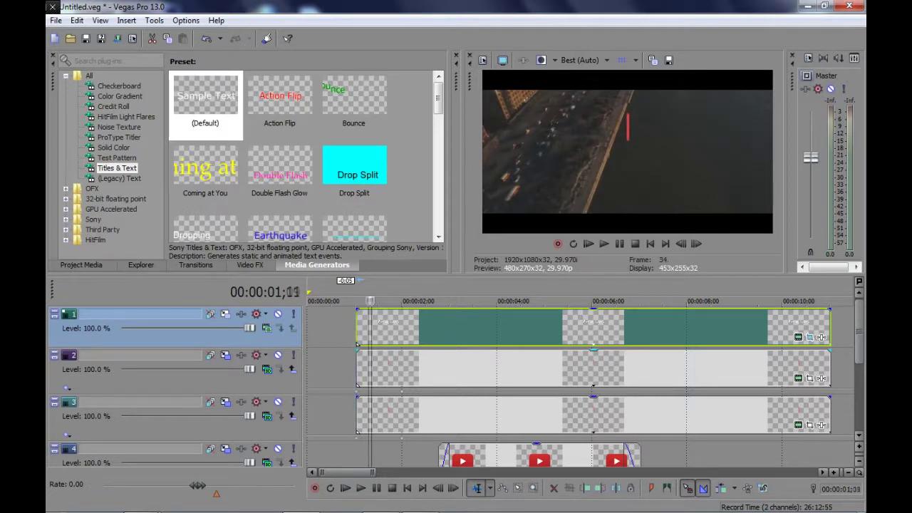
# Move the YouTube icon event on track 4 earlier so it starts together with the title and line events
pyautogui.moveTo(370, 300); pyautogui.dragTo(408, 300)
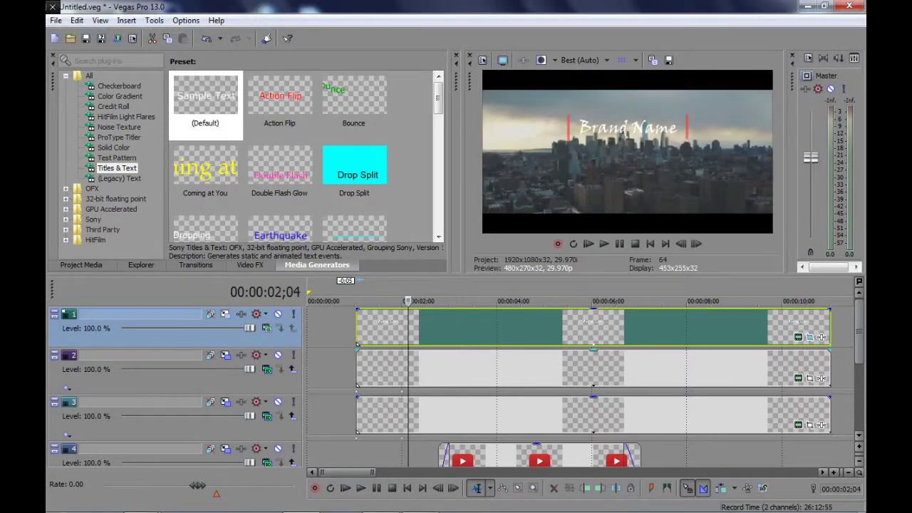
pyautogui.moveTo(499, 456); pyautogui.dragTo(417, 456)
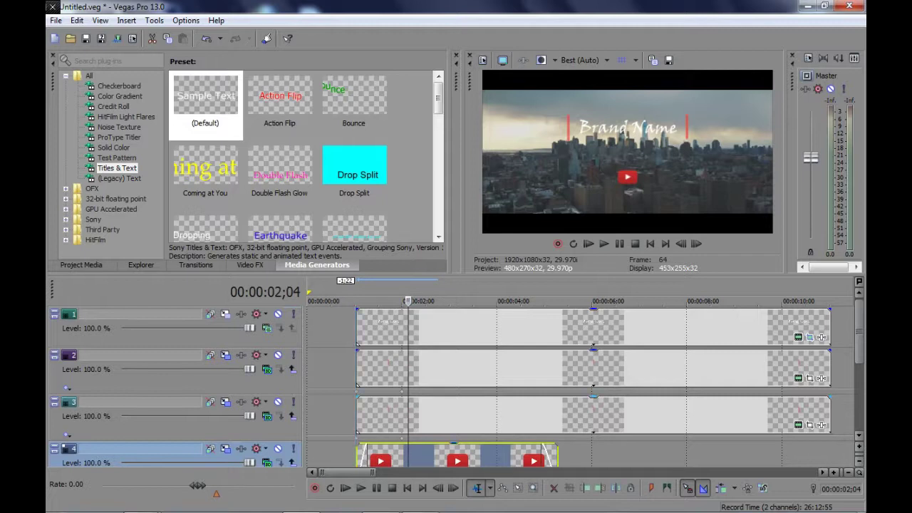
pyautogui.moveTo(407, 300)
pyautogui.mouseDown()
pyautogui.moveTo(356, 300)
pyautogui.moveTo(402, 300)
pyautogui.mouseUp()
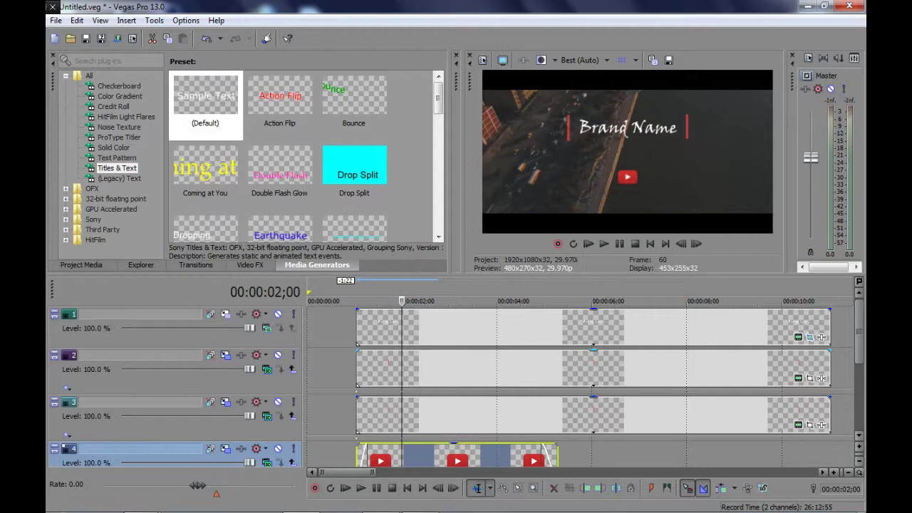
# Trim the ends of the events on tracks 3, 2 and 1 at 00:00:05;09, where the YouTube icon event ends
pyautogui.moveTo(403, 300); pyautogui.dragTo(559, 300)
pyautogui.rightClick(586, 413)
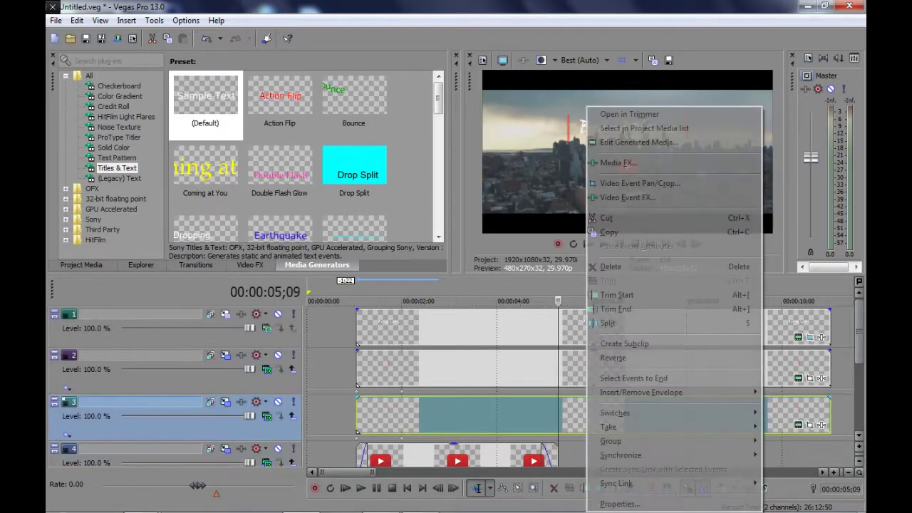
pyautogui.click(620, 309)
pyautogui.rightClick(594, 368)
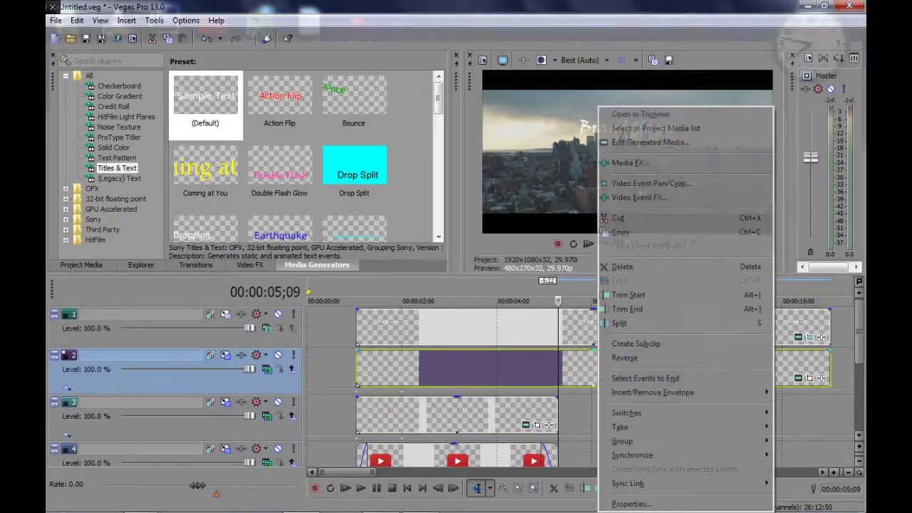
pyautogui.click(623, 306)
pyautogui.rightClick(607, 327)
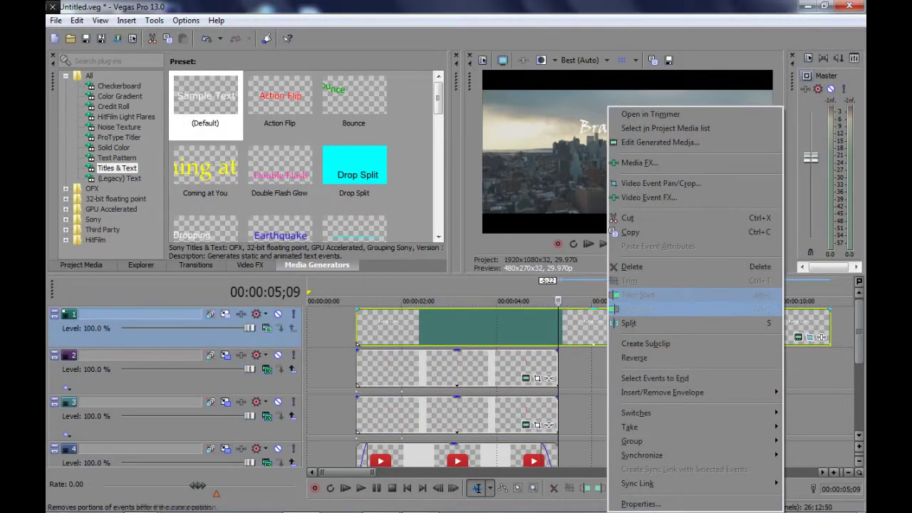
pyautogui.click(637, 308)
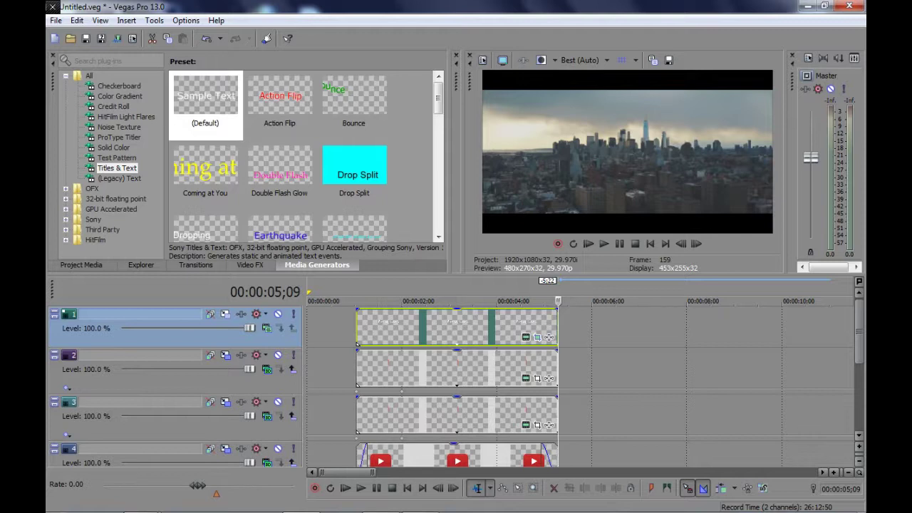
# Add 3D track motion keyframes to track 3 at 00:00:03;18 and 00:00:04;09
pyautogui.press('space')
pyautogui.press('space')
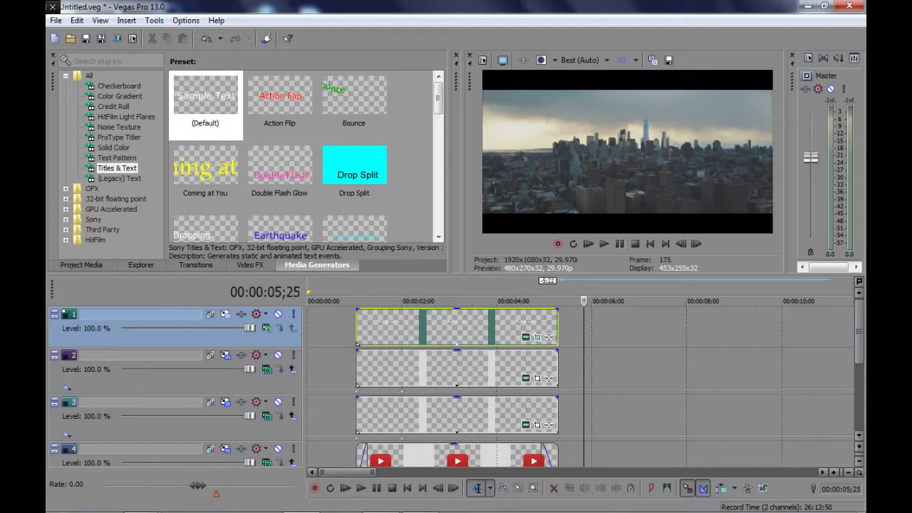
pyautogui.moveTo(584, 300); pyautogui.dragTo(492, 301)
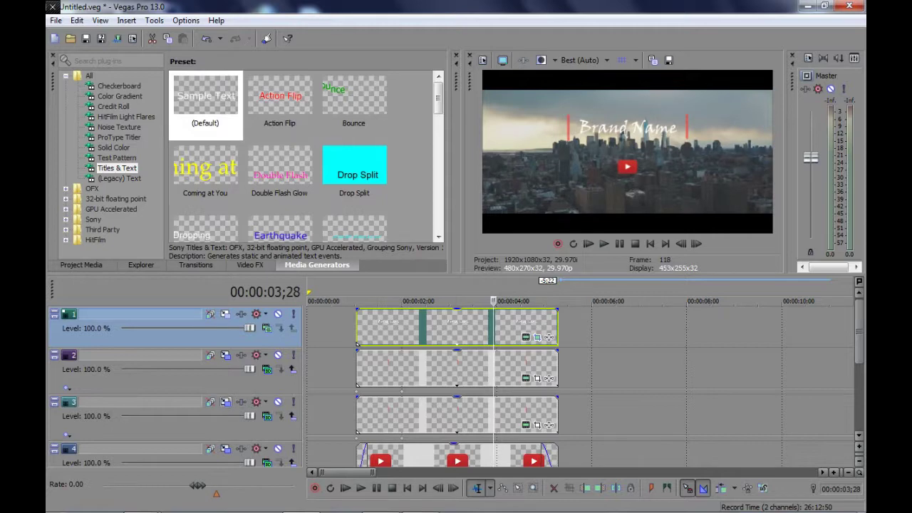
pyautogui.click(226, 402)
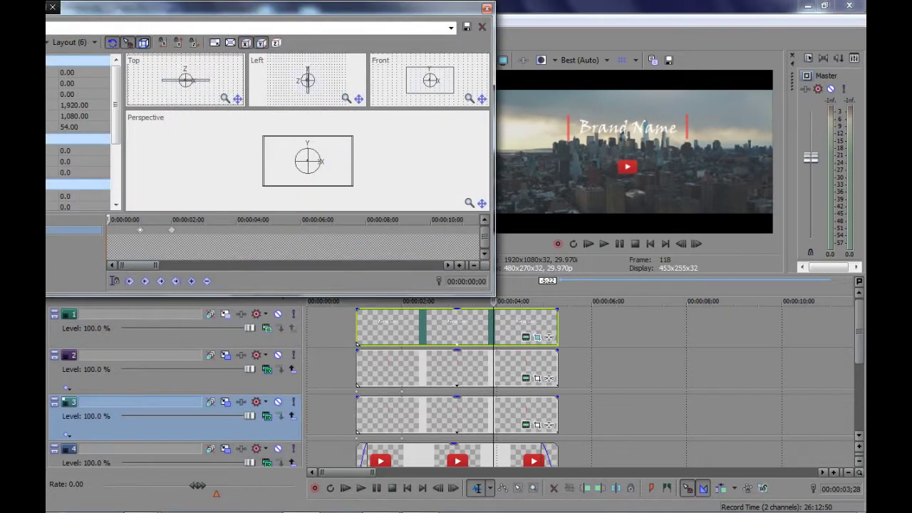
pyautogui.click(223, 222)
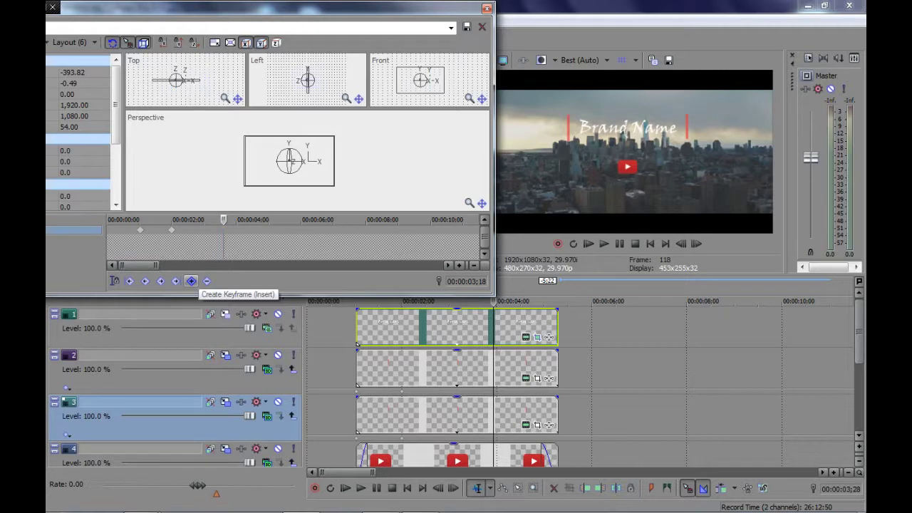
pyautogui.click(191, 280)
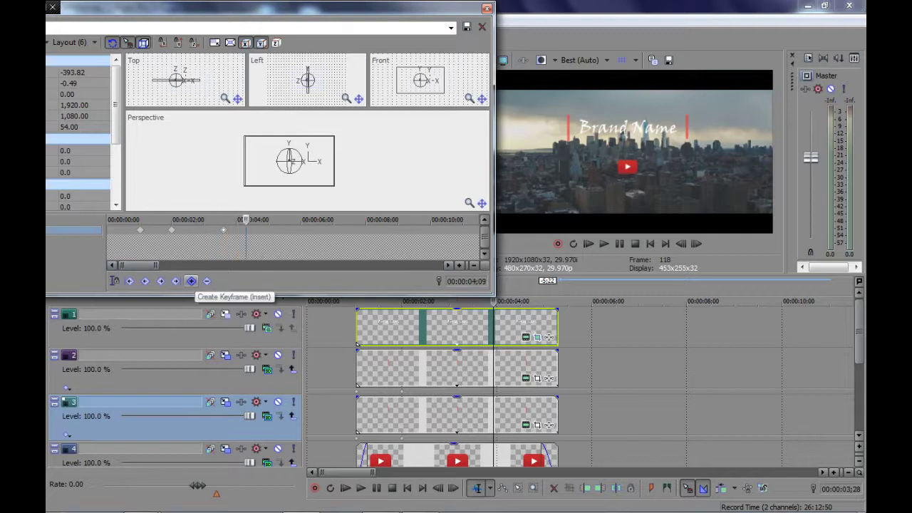
pyautogui.click(191, 281)
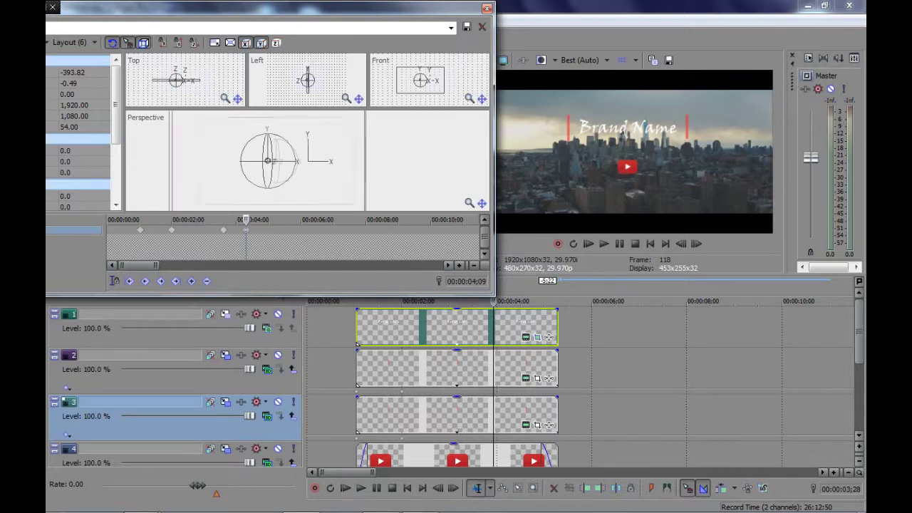
# Move track 3's red line back to the frame's centre at the 00:00:04;09 keyframe, and show the preview's grid overlay
pyautogui.scroll(6, 308, 161)
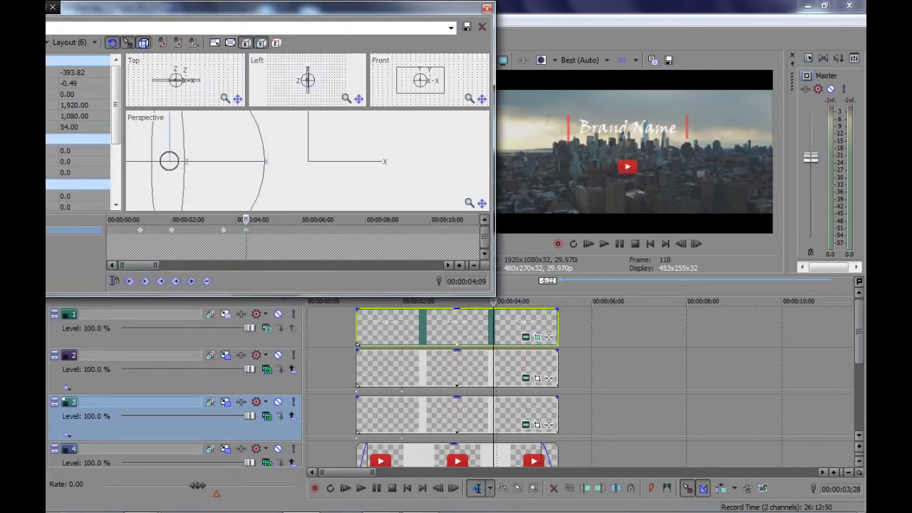
pyautogui.moveTo(169, 161); pyautogui.dragTo(308, 161)
pyautogui.click(622, 60)
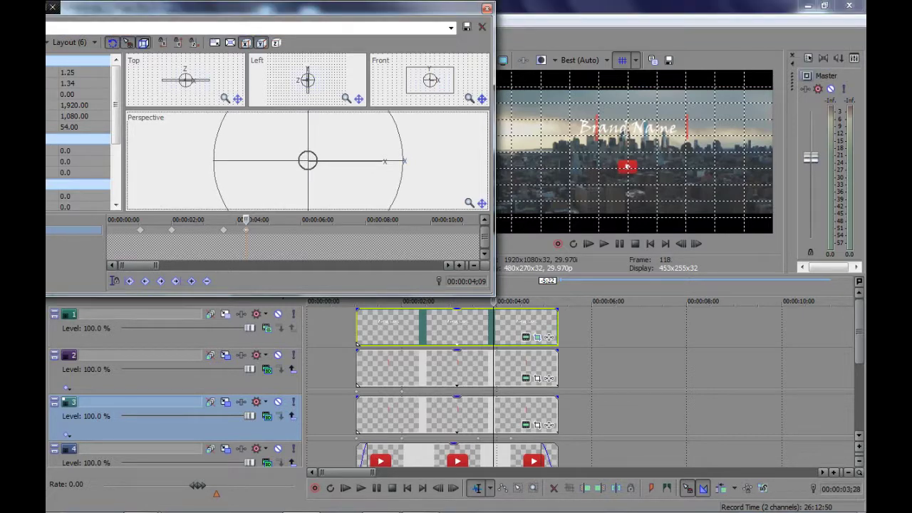
pyautogui.click(487, 8)
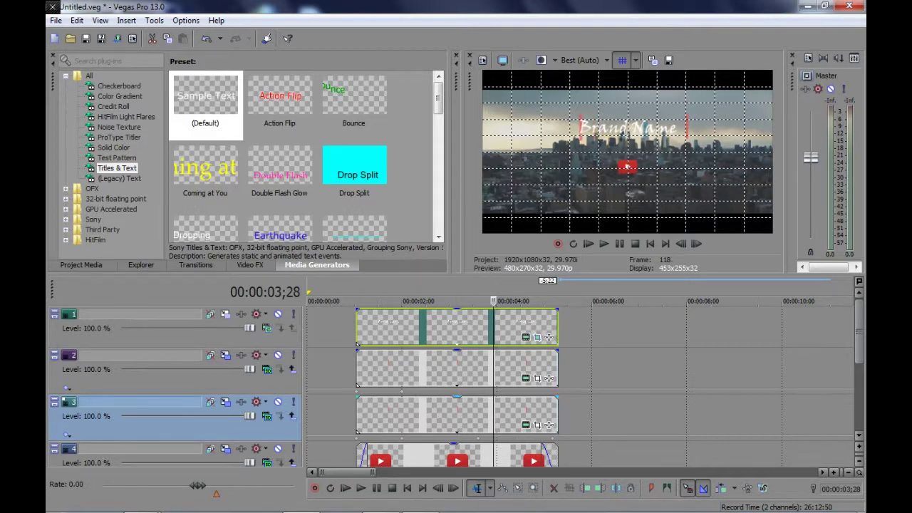
# Move the track motion keyframe where track 3's line starts sliding back to 00:00:04;09
pyautogui.moveTo(493, 300); pyautogui.dragTo(504, 301)
pyautogui.moveTo(480, 438); pyautogui.dragTo(514, 438)
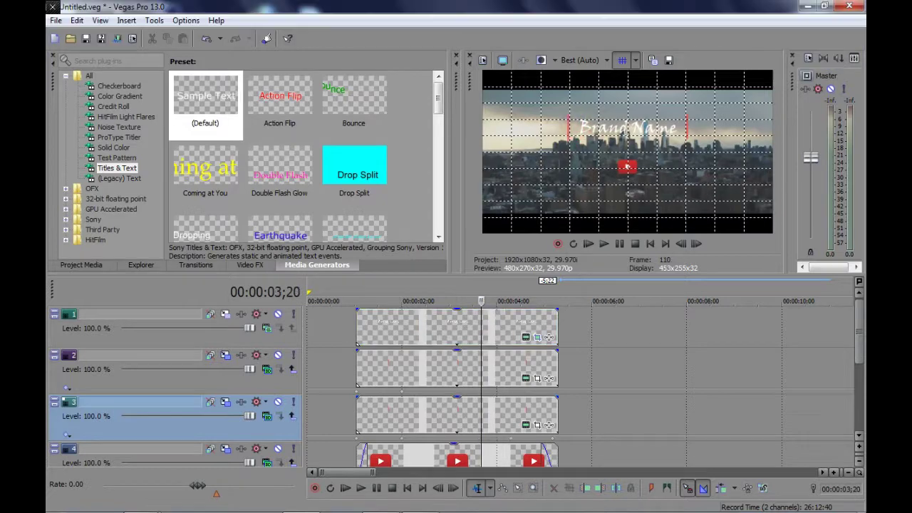
# Step through the frames from 00:00:03;20 to 00:00:05;05 to examine how track 3's line slides back to the centre
pyautogui.press('Right')
pyautogui.press('Right')
pyautogui.press('Right')
pyautogui.press('Right')
pyautogui.press('Right')
pyautogui.press('Right')
pyautogui.press('Right')
pyautogui.press('Right')
pyautogui.press('Right')
pyautogui.press('Right')
pyautogui.press('Right')
pyautogui.press('Right')
pyautogui.press('Right')
pyautogui.press('Right')
pyautogui.press('Right')
pyautogui.press('Right')
pyautogui.press('Right')
pyautogui.press('Right')
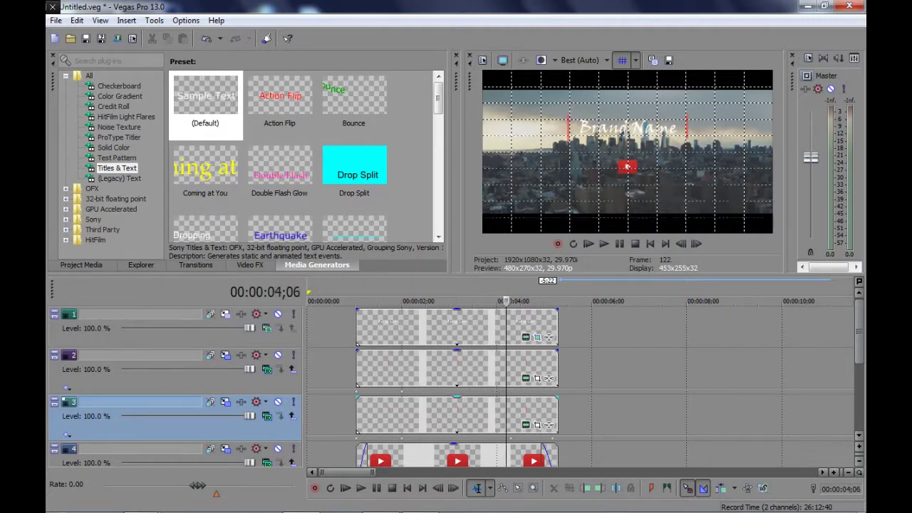
pyautogui.press('Right')
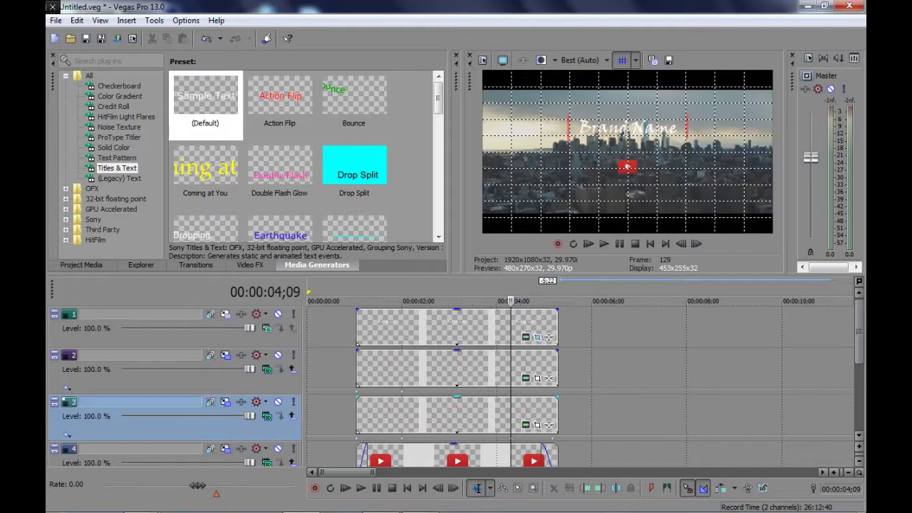
pyautogui.press('Right')
pyautogui.press('Right')
pyautogui.press('Right')
pyautogui.press('Right')
pyautogui.press('Right')
pyautogui.press('Right')
pyautogui.press('Right')
pyautogui.press('Right')
pyautogui.press('Right')
pyautogui.press('Right')
pyautogui.press('Right')
pyautogui.press('Right')
pyautogui.press('Right')
pyautogui.press('Right')
pyautogui.press('Right')
pyautogui.press('Right')
pyautogui.press('Right')
pyautogui.press('Right')
pyautogui.press('Right')
pyautogui.press('Right')
pyautogui.press('Right')
pyautogui.press('Right')
pyautogui.press('Right')
pyautogui.press('Right')
pyautogui.press('Right')
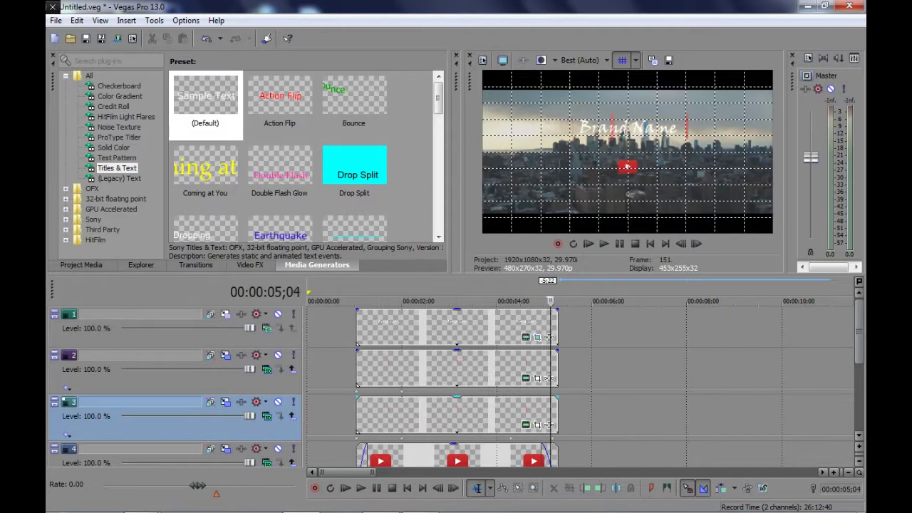
pyautogui.press('Right')
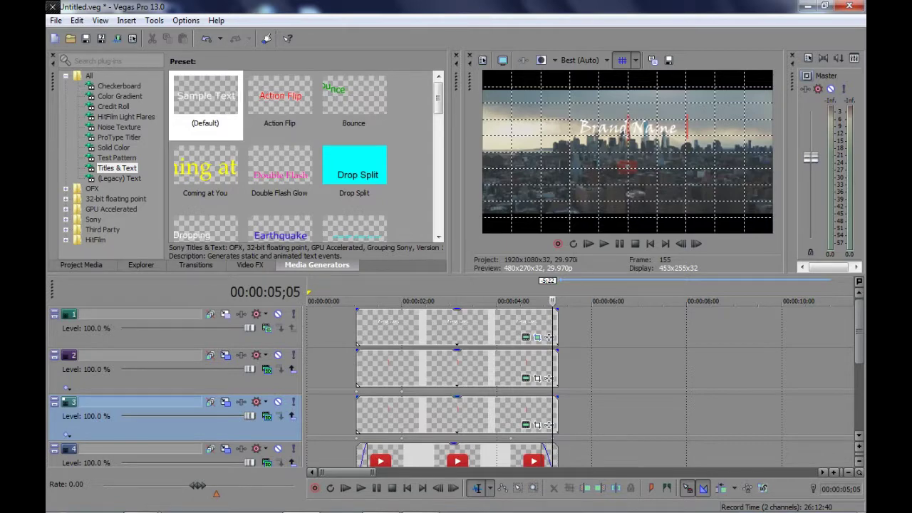
# Add 3D track motion keyframes to track 2 at 00:00:04;01 and 00:00:04;29
pyautogui.click(210, 355)
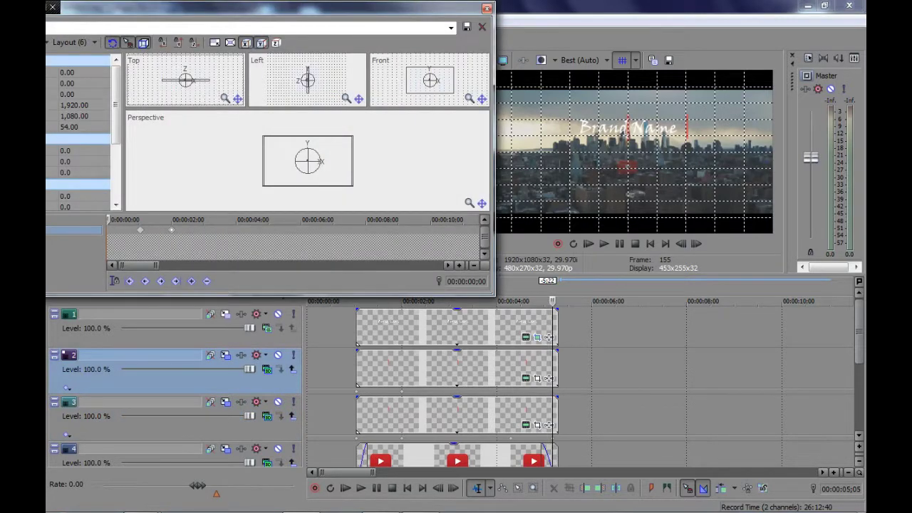
pyautogui.click(237, 230)
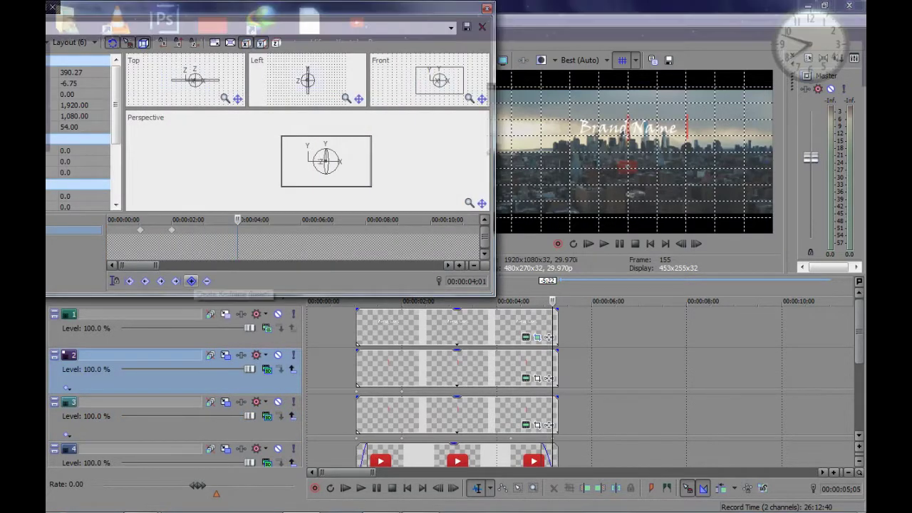
pyautogui.click(191, 281)
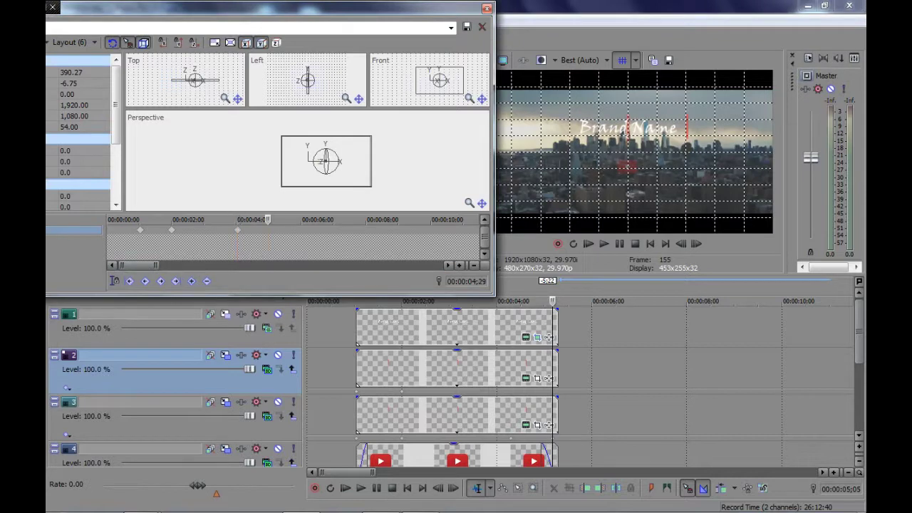
pyautogui.click(191, 281)
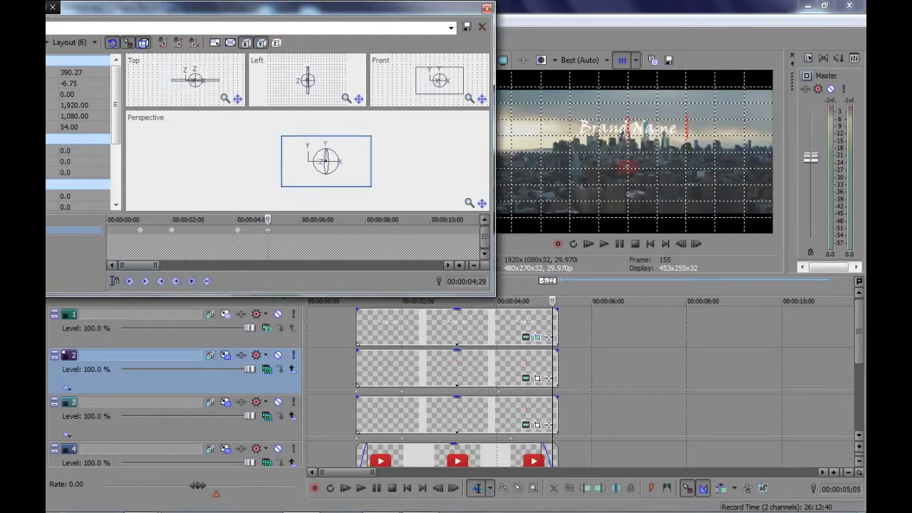
# Move track 2's red line back to the frame's centre at the 00:00:04;29 keyframe, fine-tuning it to about X 0.59, Y 0.19
pyautogui.scroll(6, 349, 171)
pyautogui.scroll(2, 307, 161)
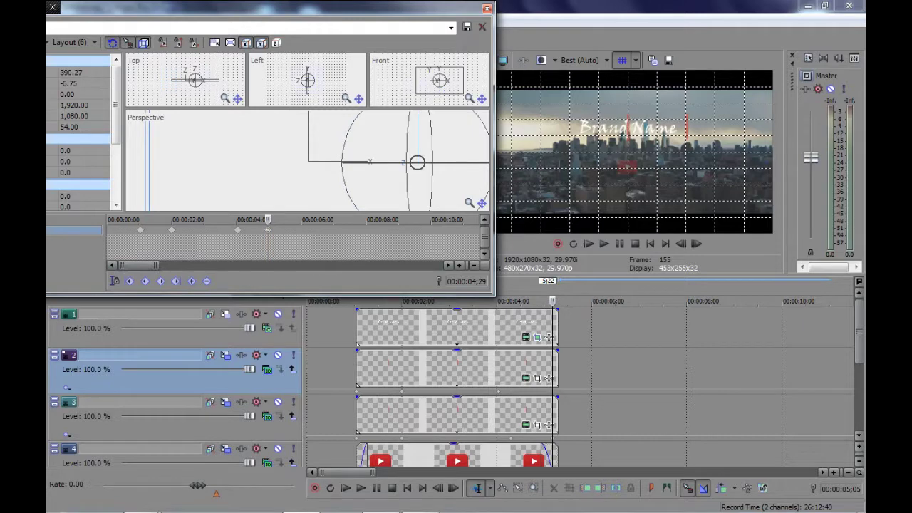
pyautogui.moveTo(417, 162); pyautogui.dragTo(307, 159)
pyautogui.scroll(6, 308, 160)
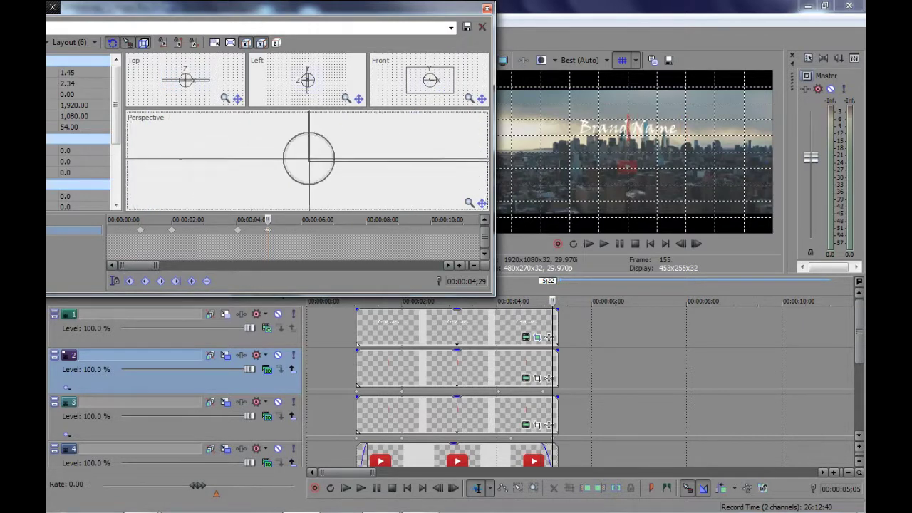
pyautogui.moveTo(310, 158); pyautogui.dragTo(308, 162)
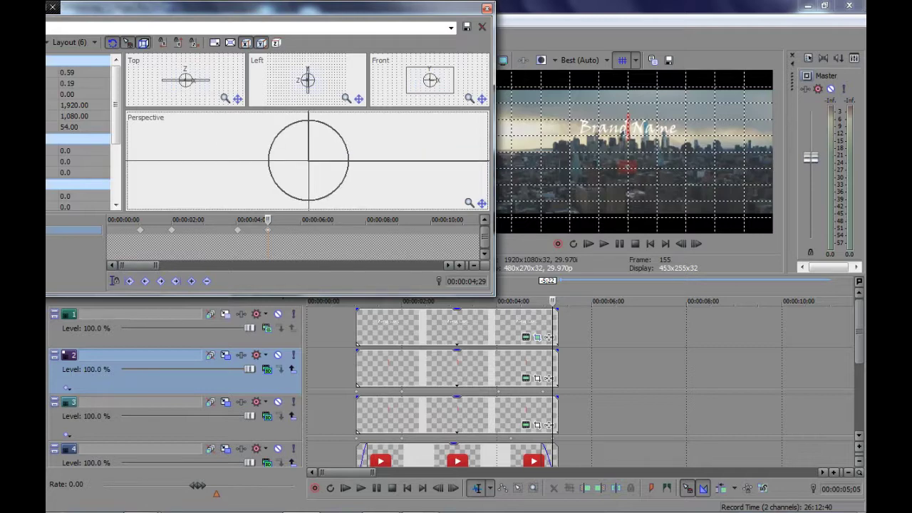
pyautogui.click(488, 8)
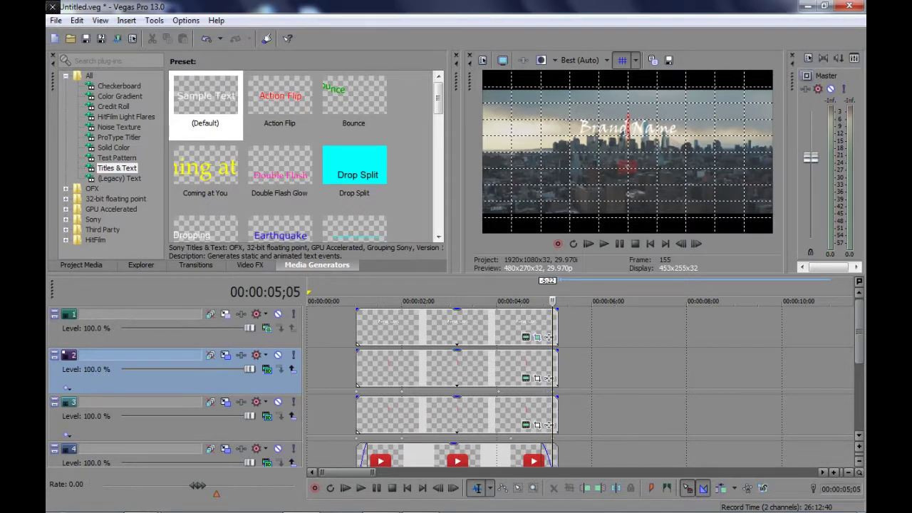
# Step through the frames from 00:00:04;09 to 00:00:04;26 to examine both lines closing in over the text
pyautogui.click(511, 439)
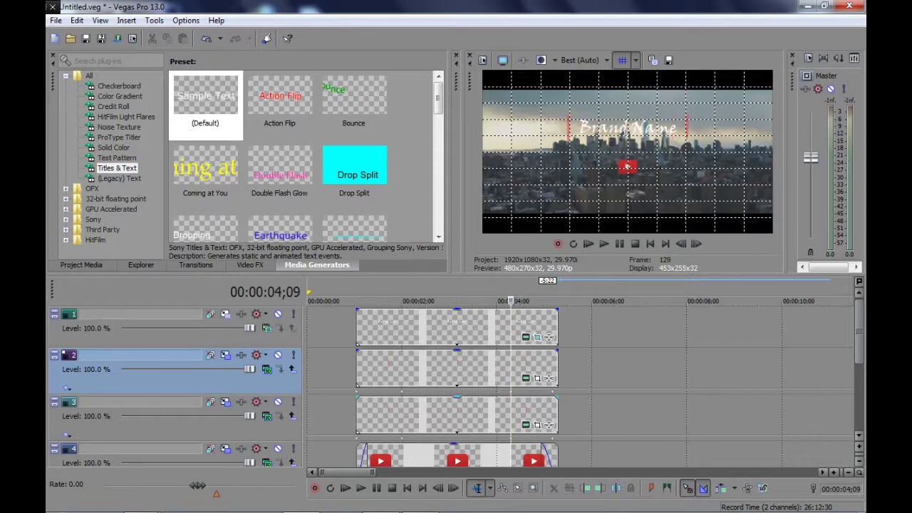
pyautogui.press('Right')
pyautogui.press('Right')
pyautogui.press('Right')
pyautogui.press('Right')
pyautogui.press('Right')
pyautogui.press('Right')
pyautogui.press('Right')
pyautogui.press('Right')
pyautogui.press('Right')
pyautogui.press('Right')
pyautogui.press('Right')
pyautogui.press('Right')
pyautogui.press('Right')
pyautogui.press('Right')
pyautogui.moveTo(533, 301)
pyautogui.mouseDown()
pyautogui.moveTo(551, 301)
pyautogui.moveTo(538, 300)
pyautogui.mouseUp()
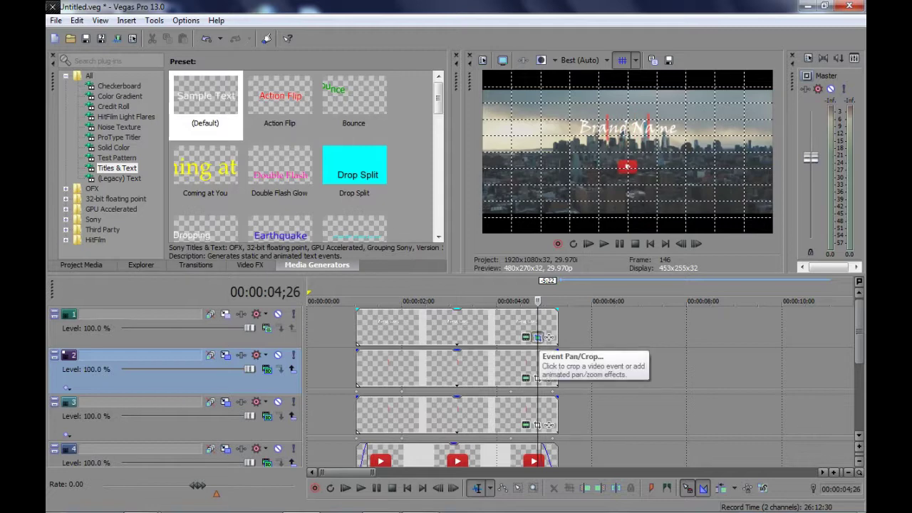
# Add mask keyframes to the title event's Pan/Crop at 00:00:02;09 and 00:00:02;26, shrinking the mask to a narrow central strip at the second
pyautogui.click(537, 337)
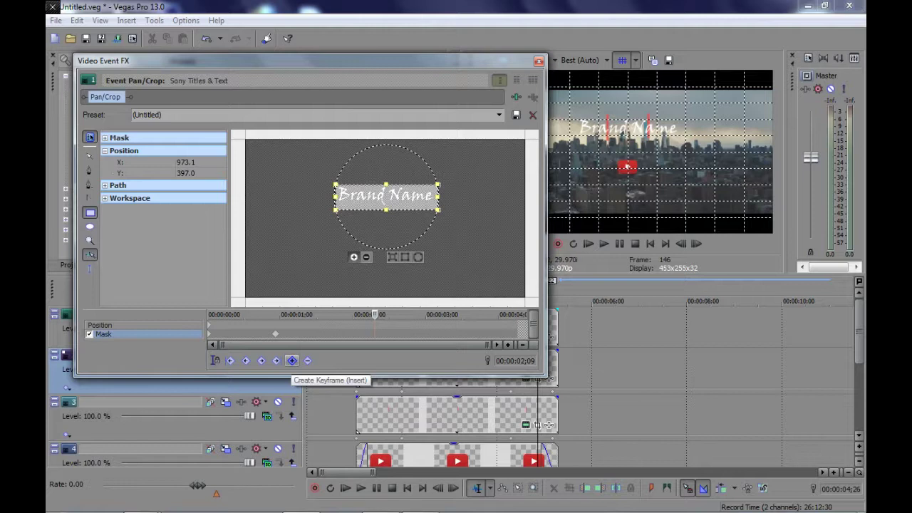
pyautogui.click(293, 360)
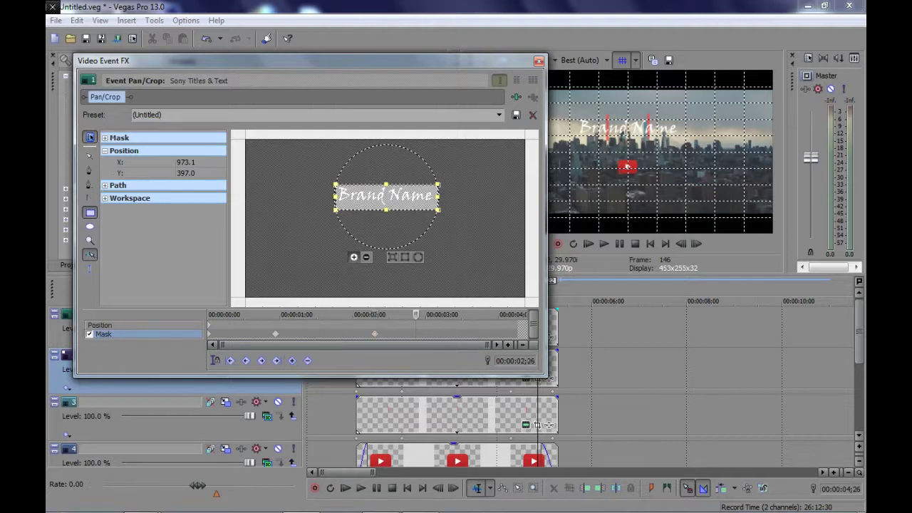
pyautogui.click(292, 361)
pyautogui.moveTo(438, 197); pyautogui.dragTo(390, 197)
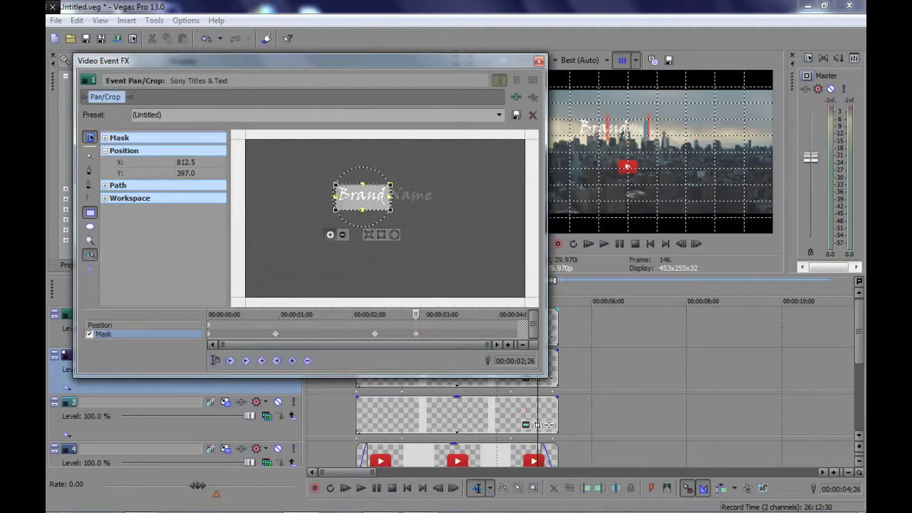
pyautogui.moveTo(335, 196); pyautogui.dragTo(387, 197)
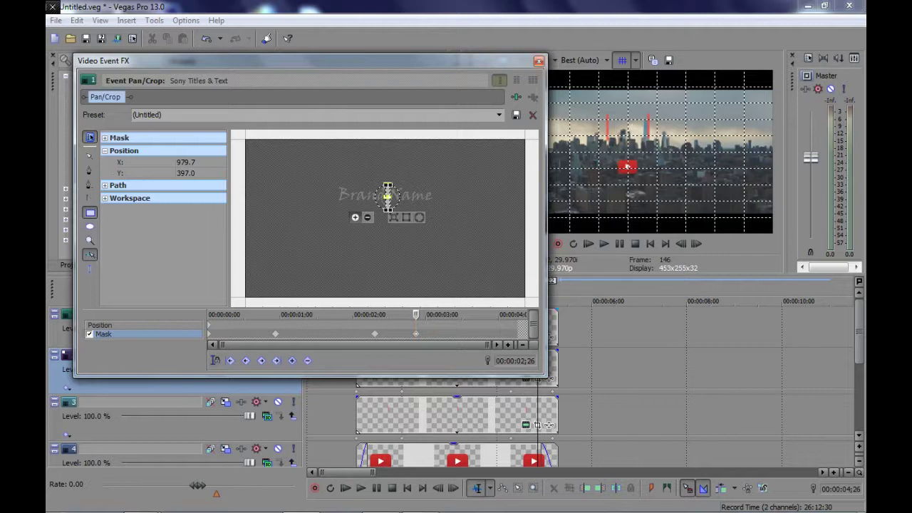
# Move the narrow-strip mask keyframe to the end of the title event and the full-width closing mask keyframe later
pyautogui.moveTo(538, 413); pyautogui.dragTo(510, 413)
pyautogui.press('Right')
pyautogui.press('Right')
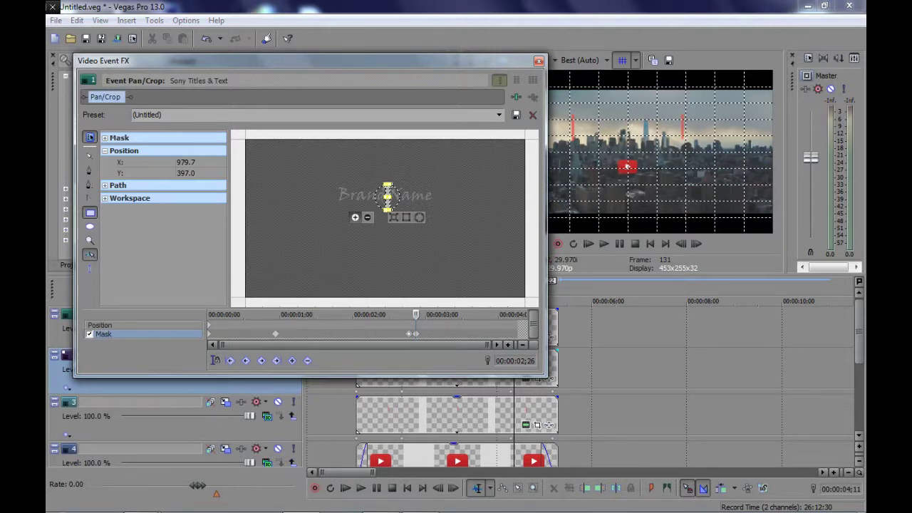
pyautogui.moveTo(416, 333); pyautogui.dragTo(518, 333)
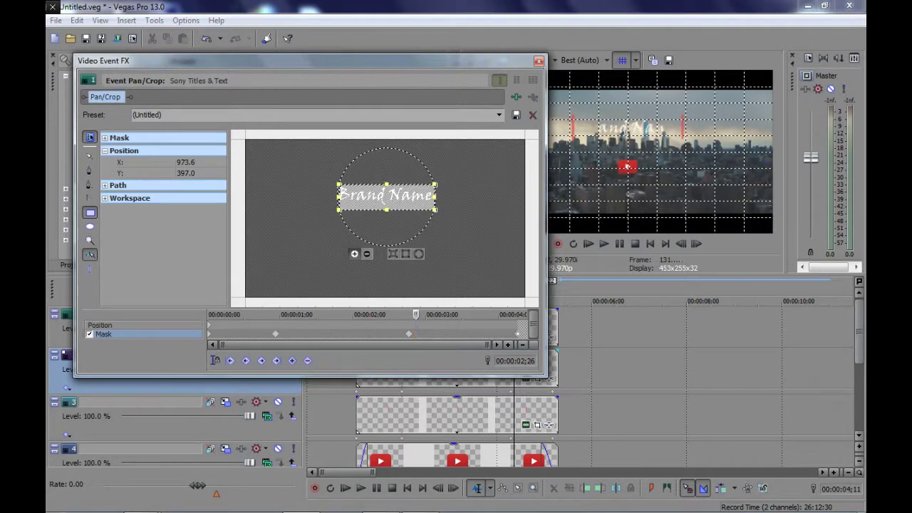
pyautogui.moveTo(409, 333); pyautogui.dragTo(445, 333)
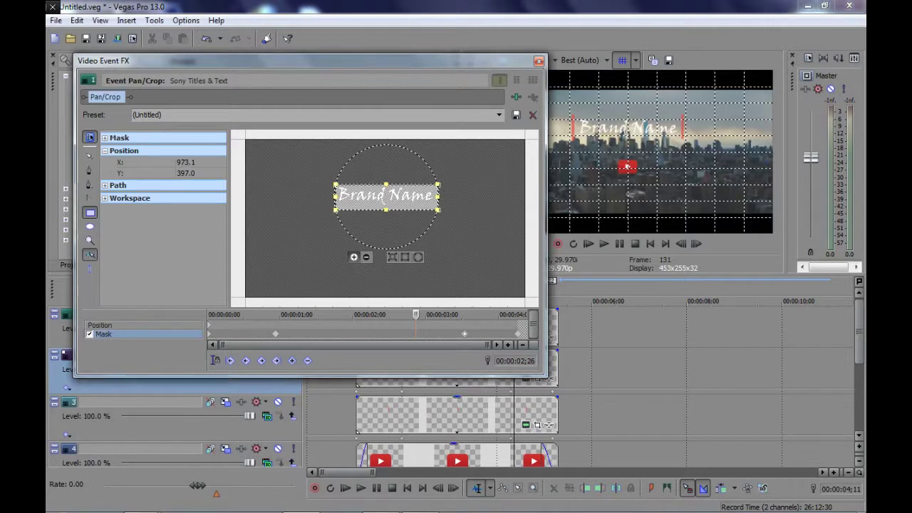
# Step back and forth through the frames around 00:00:04;14 to examine where the closing lines reach the text edges
pyautogui.moveTo(514, 415); pyautogui.dragTo(511, 414)
pyautogui.press('Right')
pyautogui.press('Right')
pyautogui.press('Right')
pyautogui.press('Right')
pyautogui.press('Right')
pyautogui.press('Right')
pyautogui.press('Right')
pyautogui.press('Right')
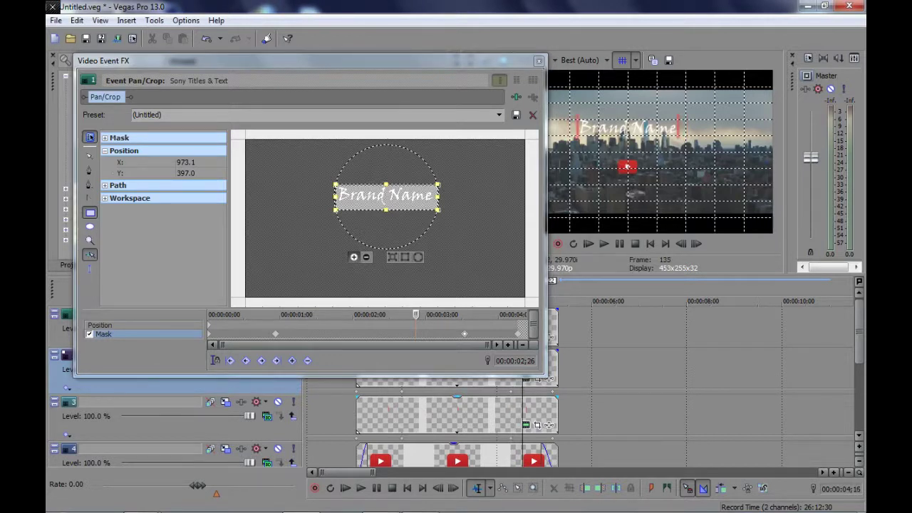
pyautogui.press('Left')
pyautogui.press('Left')
pyautogui.press('Left')
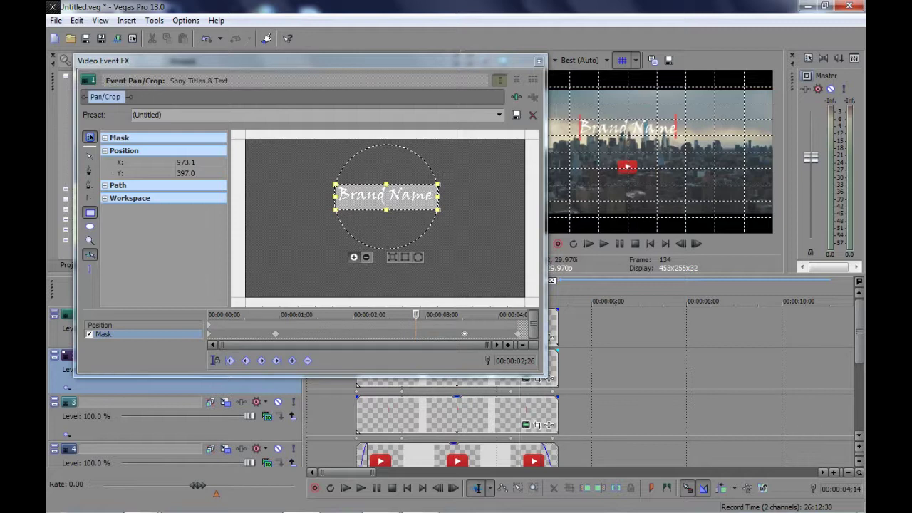
# Retime the title's two closing mask keyframes earlier so the text disappears in step with the closing lines
pyautogui.moveTo(465, 334); pyautogui.dragTo(472, 333)
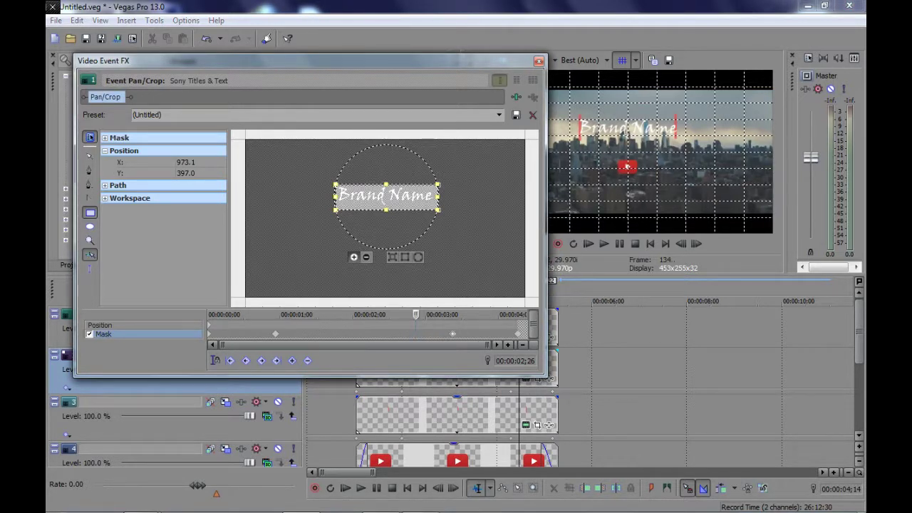
pyautogui.moveTo(450, 333); pyautogui.dragTo(443, 333)
pyautogui.moveTo(519, 420); pyautogui.dragTo(534, 421)
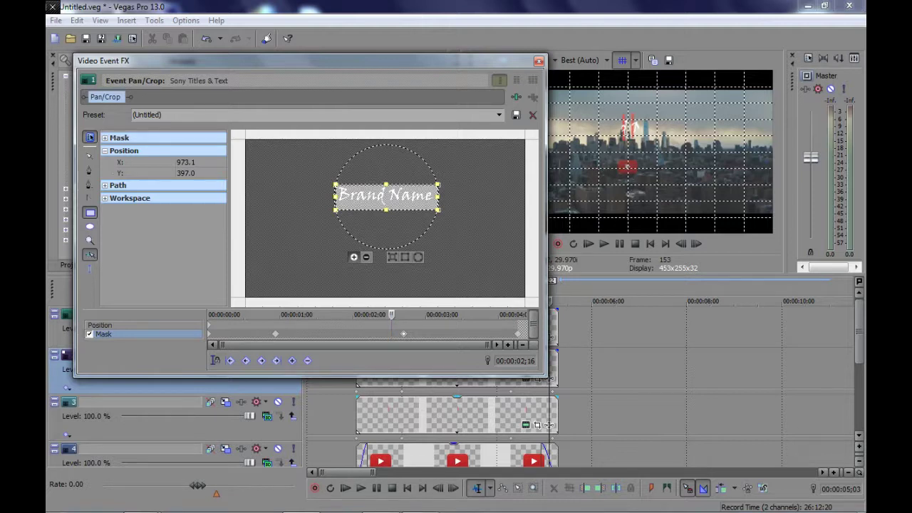
pyautogui.moveTo(550, 302); pyautogui.dragTo(552, 302)
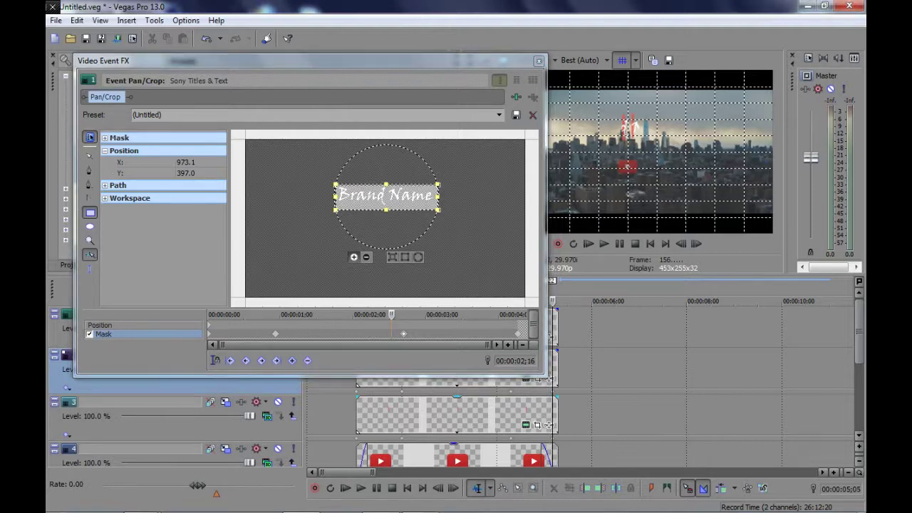
pyautogui.press('space')
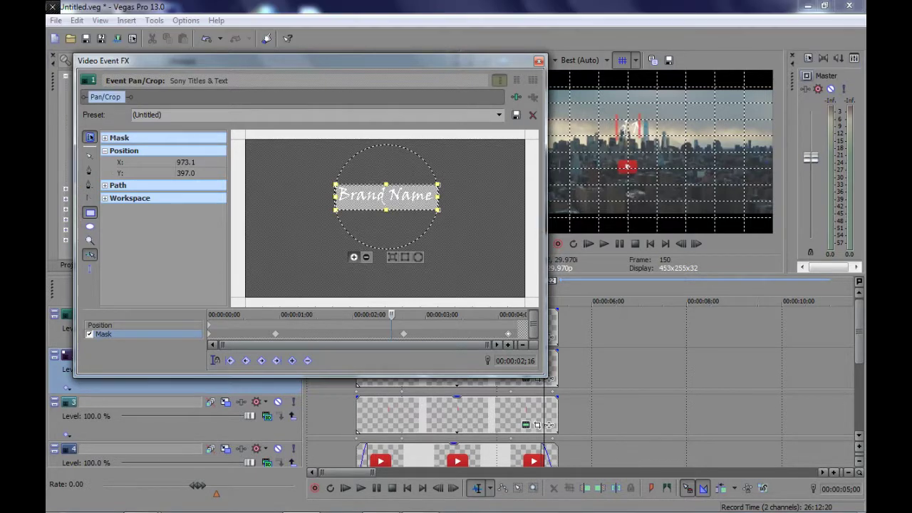
pyautogui.click(539, 61)
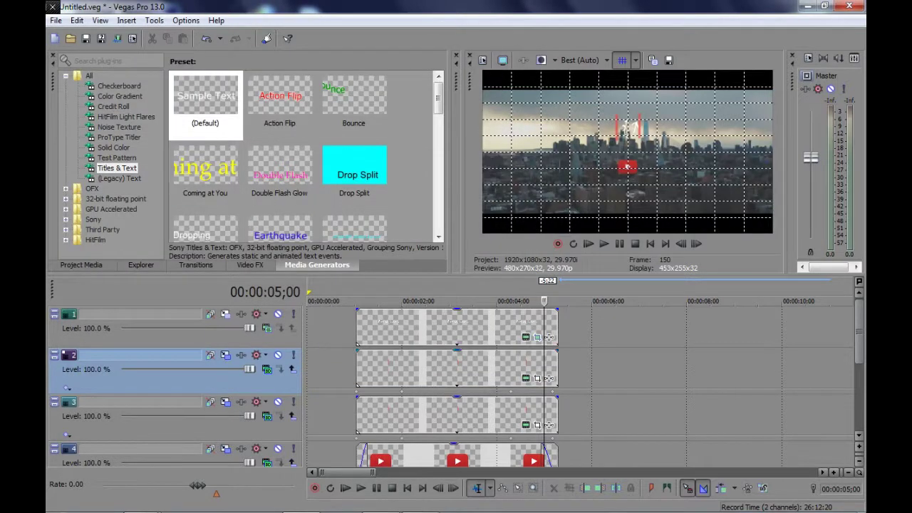
# Play the title animation from the start of the events at 00:00:01;01 to review it
pyautogui.moveTo(545, 302); pyautogui.dragTo(356, 301)
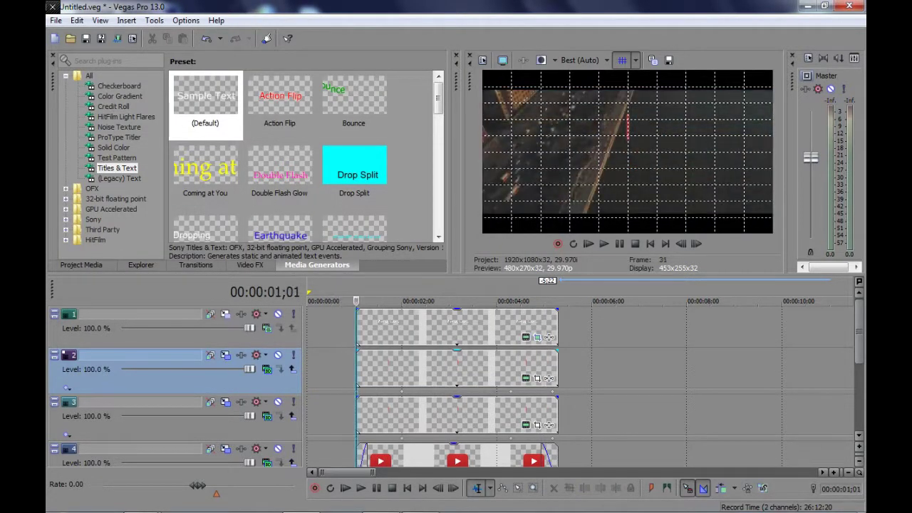
pyautogui.press('space')
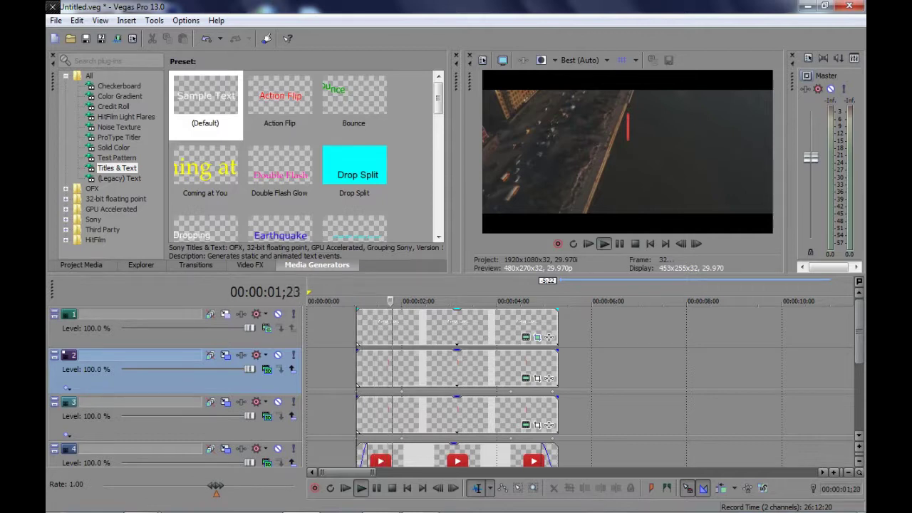
pyautogui.press('space')
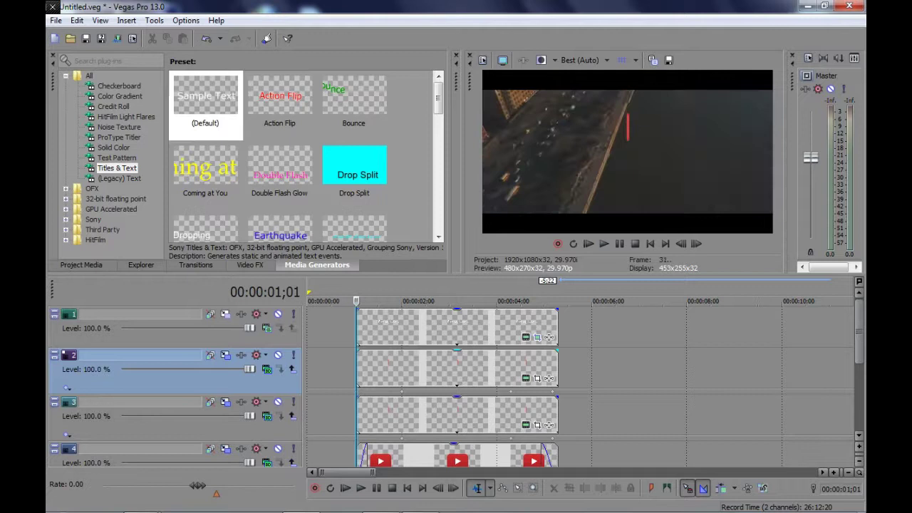
# Step from the events' start to their end and back to 00:00:04;08 to examine how the text mask matches the closing lines
pyautogui.press('Right')
pyautogui.press('Right')
pyautogui.press('Right')
pyautogui.press('Right')
pyautogui.press('Right')
pyautogui.press('Right')
pyautogui.press('Right')
pyautogui.press('Right')
pyautogui.press('Right')
pyautogui.press('Right')
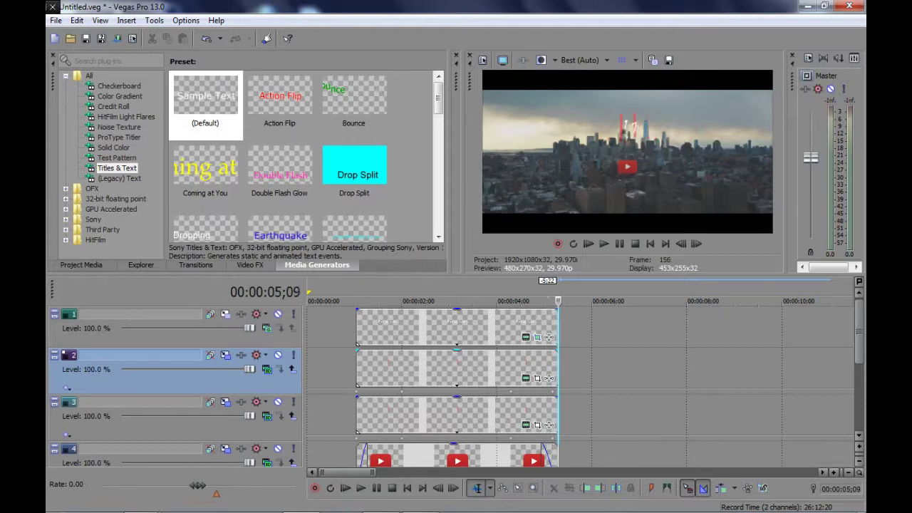
pyautogui.press('Left')
pyautogui.press('Left')
pyautogui.press('Left')
pyautogui.press('Left')
pyautogui.press('Left')
pyautogui.press('Left')
pyautogui.press('Left')
pyautogui.press('Left')
pyautogui.press('Left')
pyautogui.press('Left')
pyautogui.press('Left')
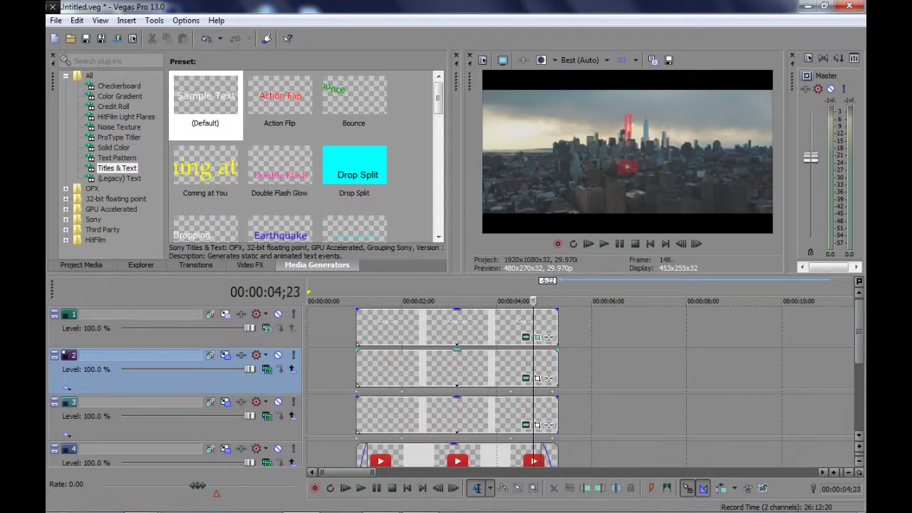
pyautogui.press('Left')
pyautogui.press('Left')
pyautogui.press('Left')
pyautogui.press('Left')
pyautogui.press('Left')
pyautogui.press('Left')
pyautogui.press('Left')
pyautogui.press('Left')
pyautogui.press('Left')
pyautogui.press('Left')
pyautogui.press('Left')
pyautogui.press('Left')
pyautogui.press('Left')
pyautogui.press('Left')
pyautogui.press('Left')
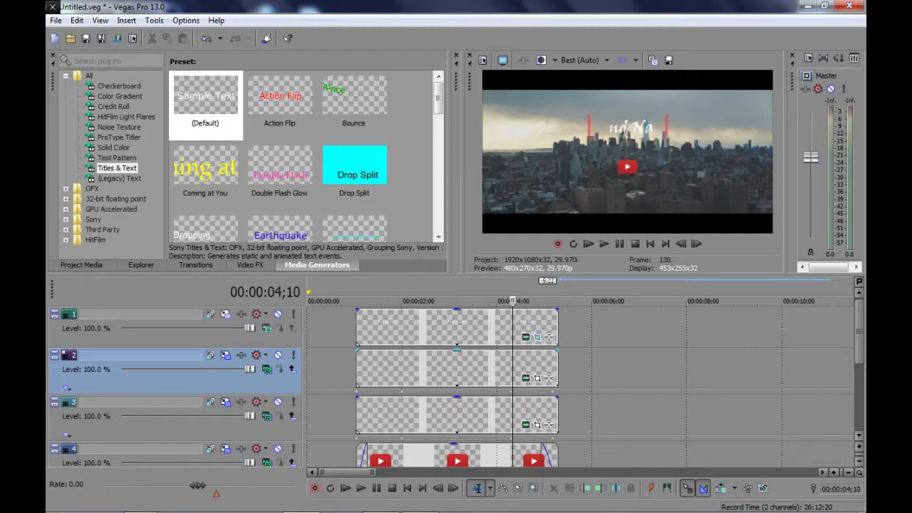
pyautogui.press('Left')
pyautogui.press('Left')
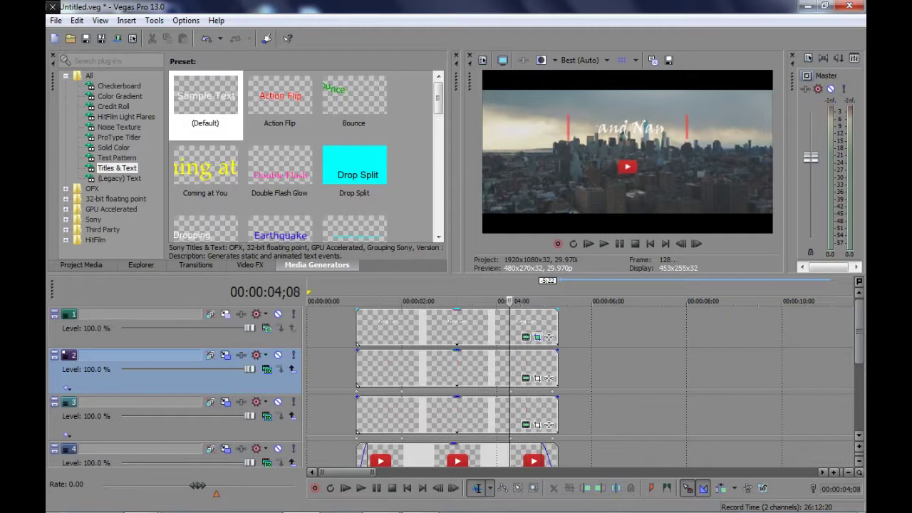
# Move the title's full-width closing mask keyframe slightly past 00:00:03;00 in its Pan/Crop settings, check the closing frames, and close the settings
pyautogui.click(538, 336)
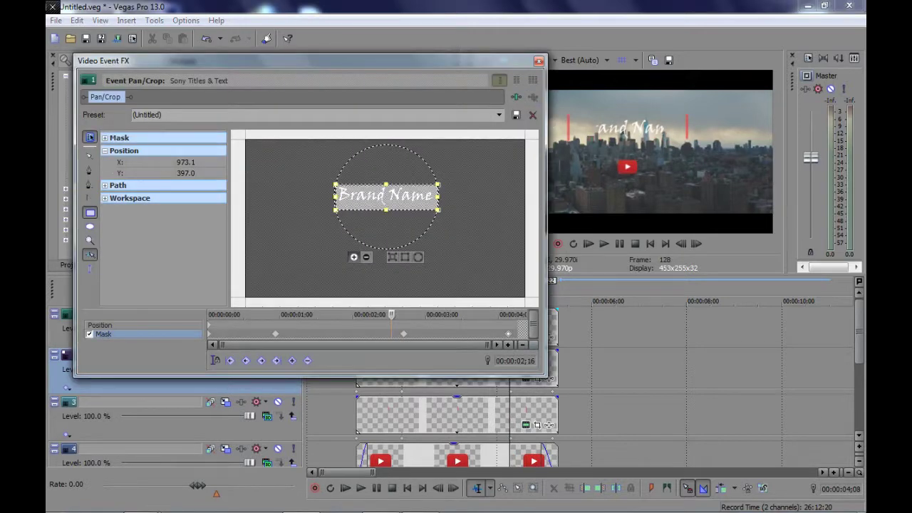
pyautogui.moveTo(443, 334); pyautogui.dragTo(448, 333)
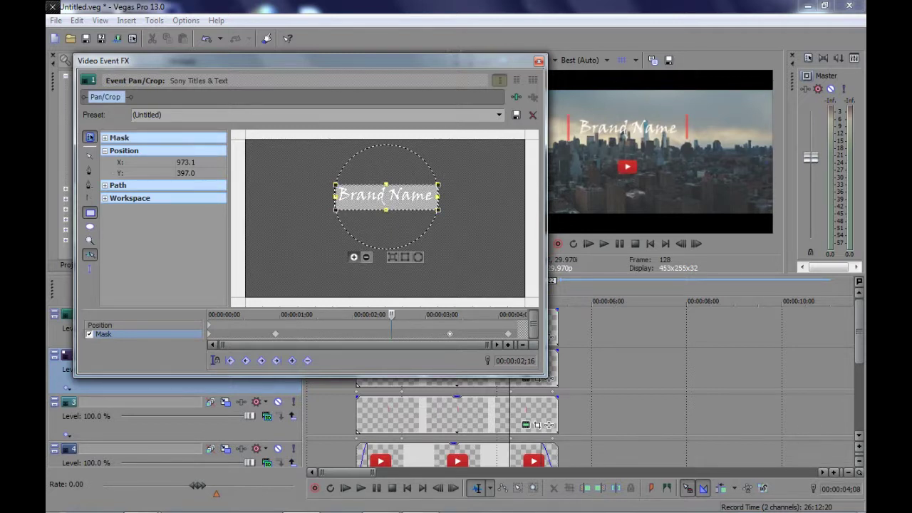
pyautogui.press('Right')
pyautogui.press('Right')
pyautogui.press('Right')
pyautogui.press('Right')
pyautogui.press('Right')
pyautogui.press('Right')
pyautogui.press('Right')
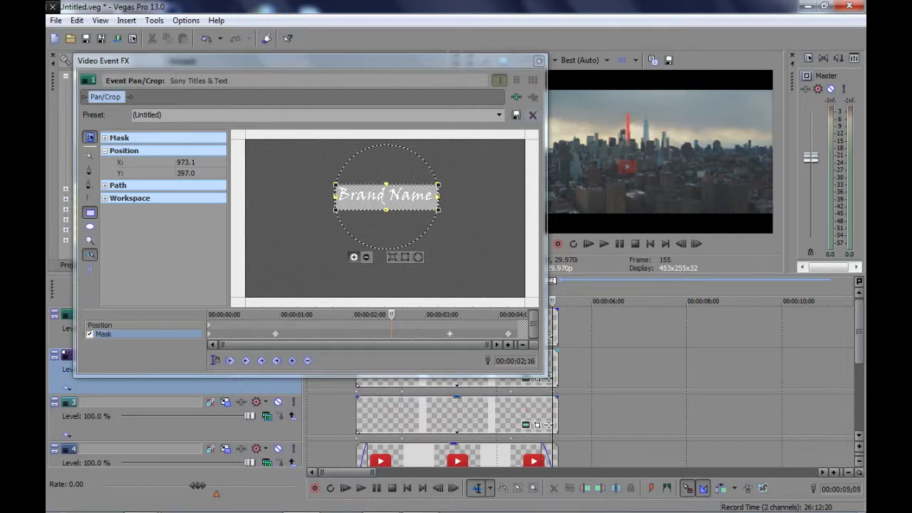
pyautogui.click(539, 61)
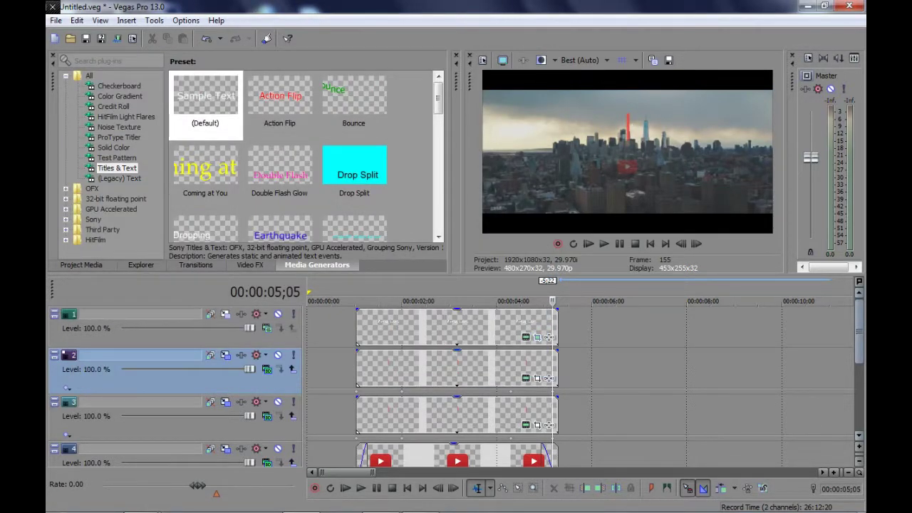
# Open the Pan/Crop settings of the red line on track 3 and place the mask timeline cursor at 00:00:04;00
pyautogui.scroll(-1, 457, 385)
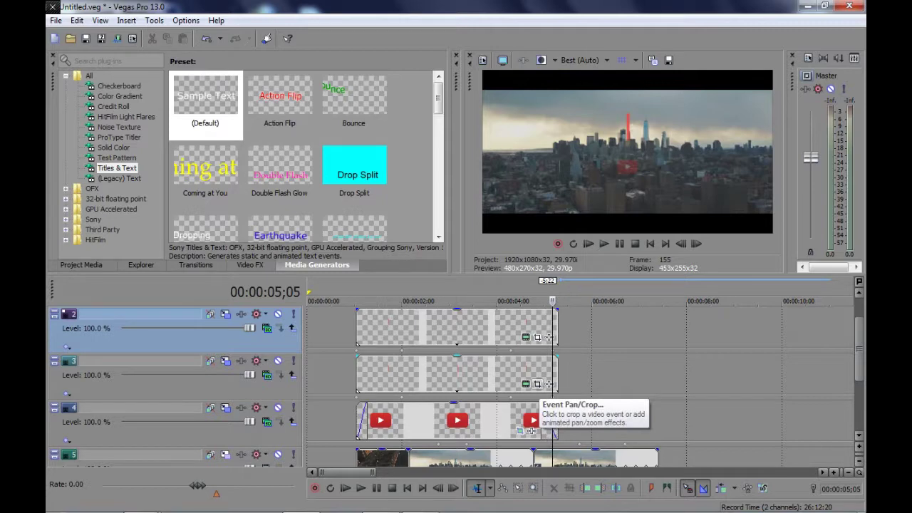
pyautogui.click(530, 430)
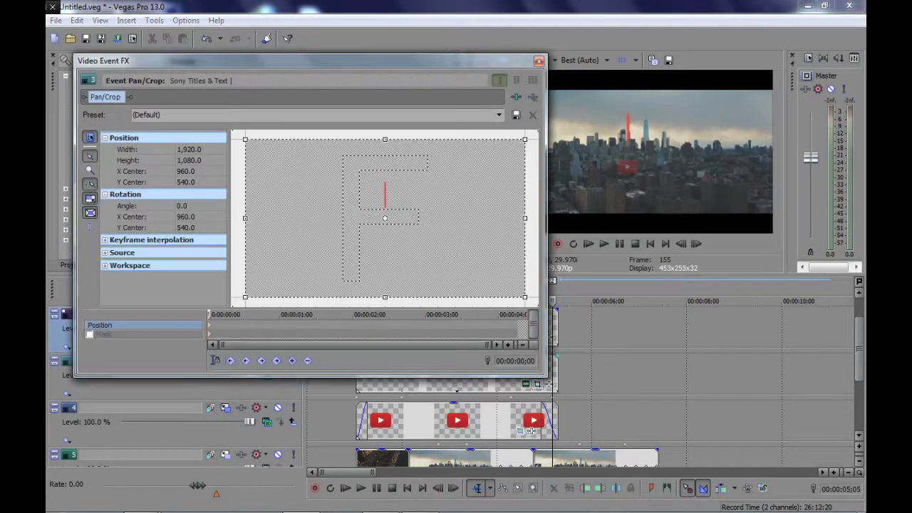
pyautogui.click(499, 334)
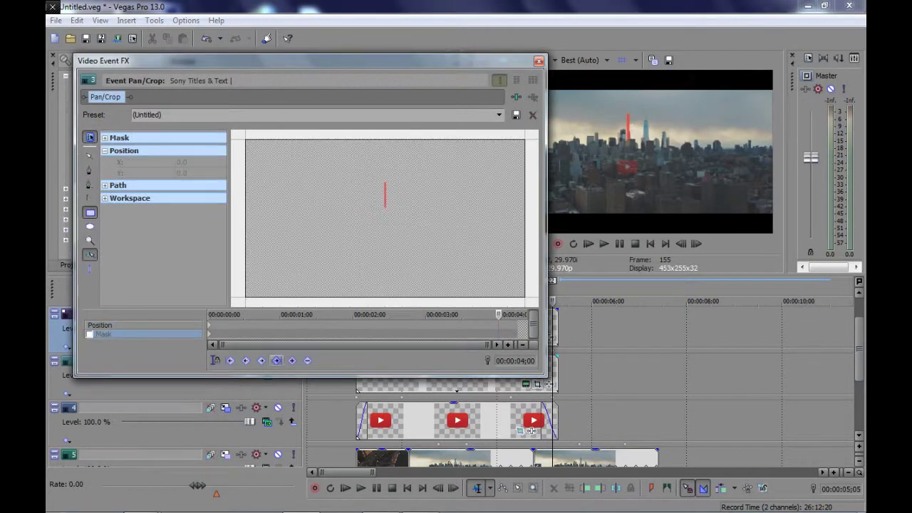
pyautogui.click(293, 361)
pyautogui.click(292, 361)
pyautogui.moveTo(373, 171); pyautogui.dragTo(396, 219)
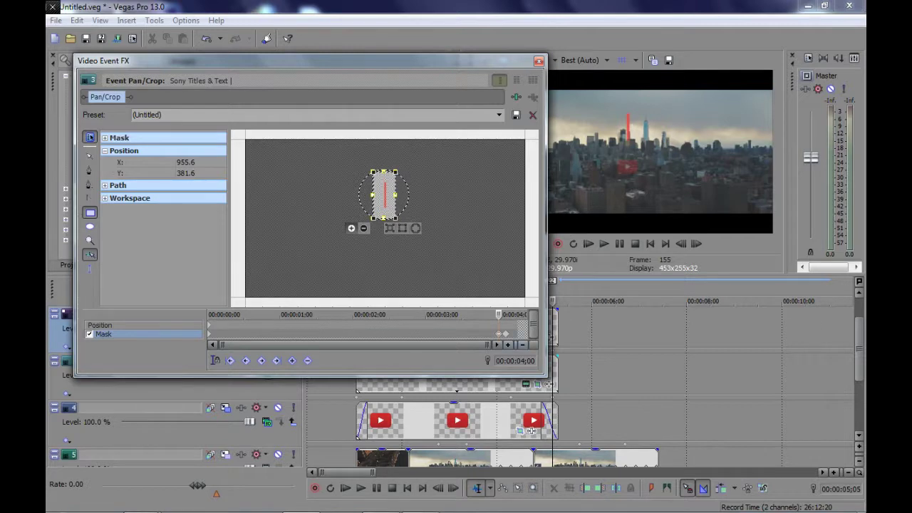
pyautogui.click(506, 334)
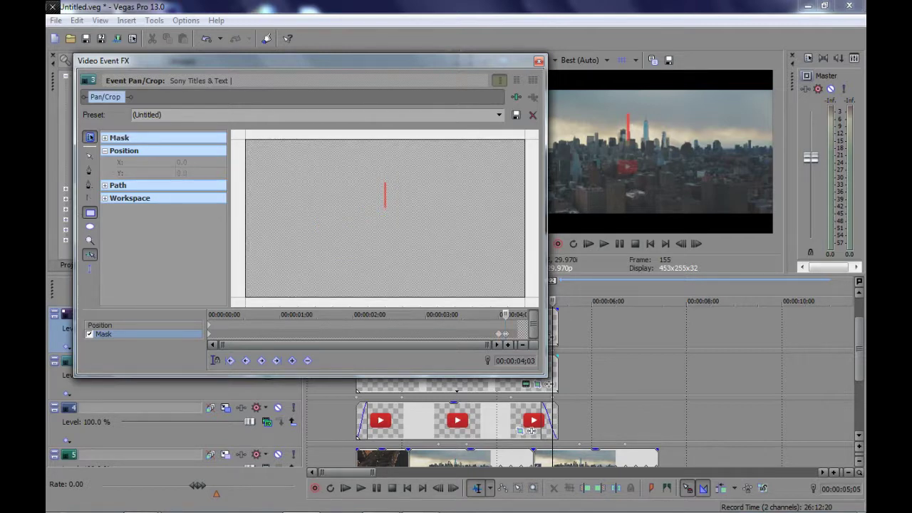
pyautogui.press('Left')
pyautogui.press('Left')
pyautogui.press('Left')
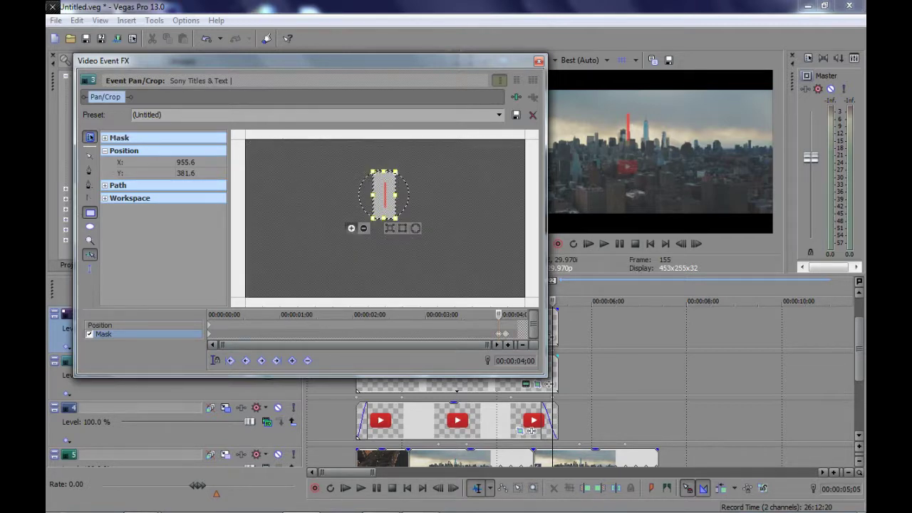
pyautogui.hotkey('ctrl', 'z')
pyautogui.hotkey('ctrl', 'z')
pyautogui.hotkey('ctrl', 'z')
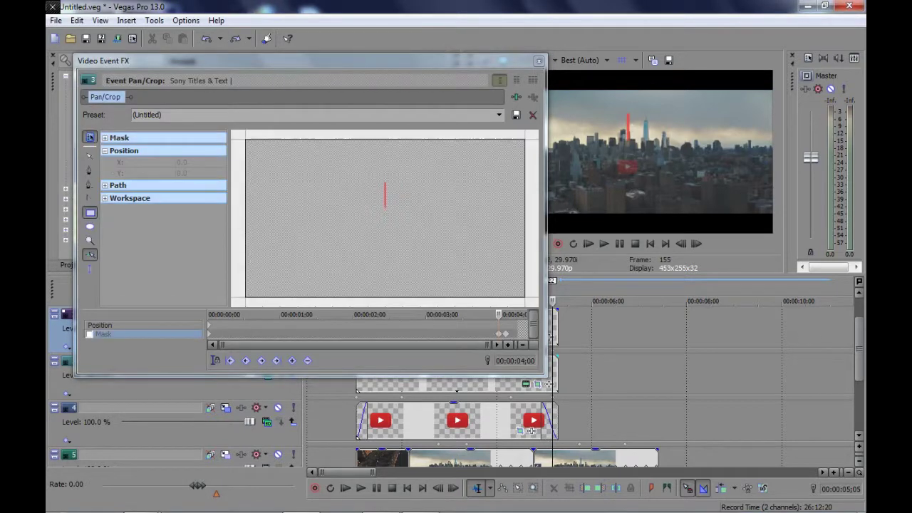
pyautogui.hotkey('ctrl', 'z')
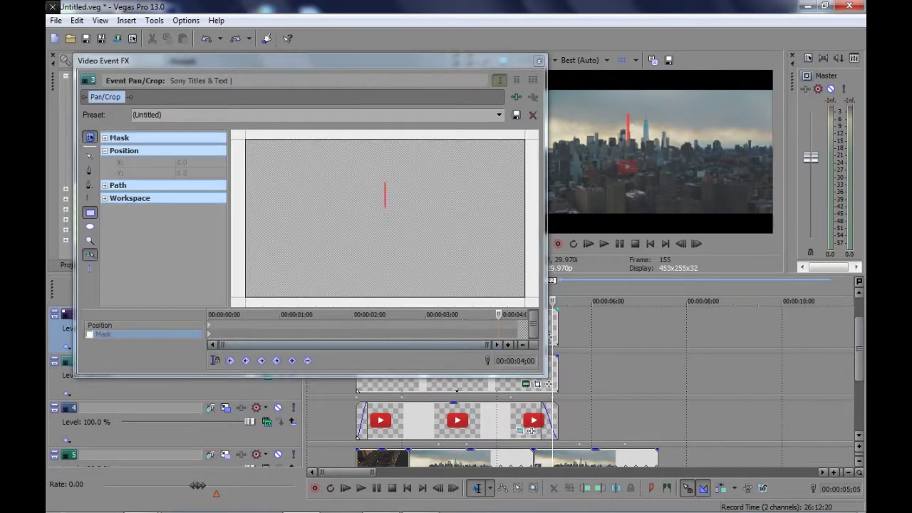
# Draw a rectangular mask around the track 3 line at 00:00:04;00 and collapse its top edge onto the bottom edge at 00:00:04;05
pyautogui.click(292, 361)
pyautogui.press('space')
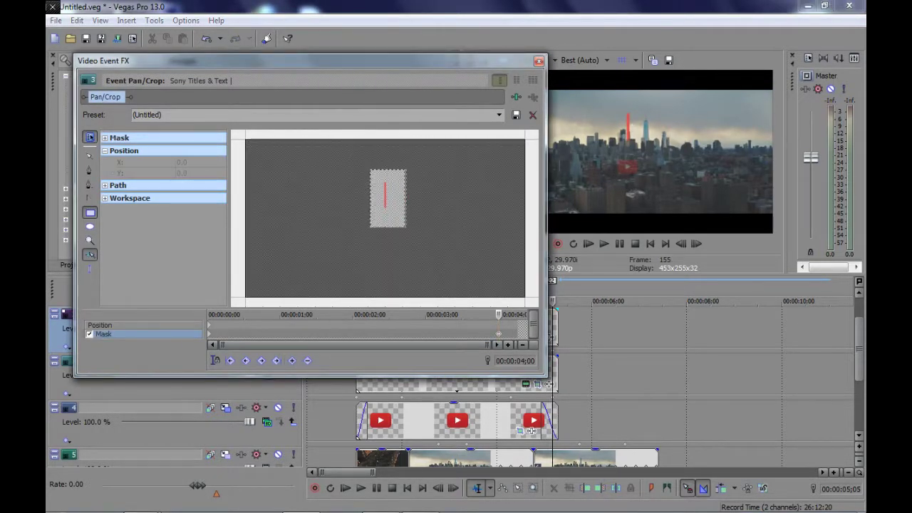
pyautogui.click(510, 315)
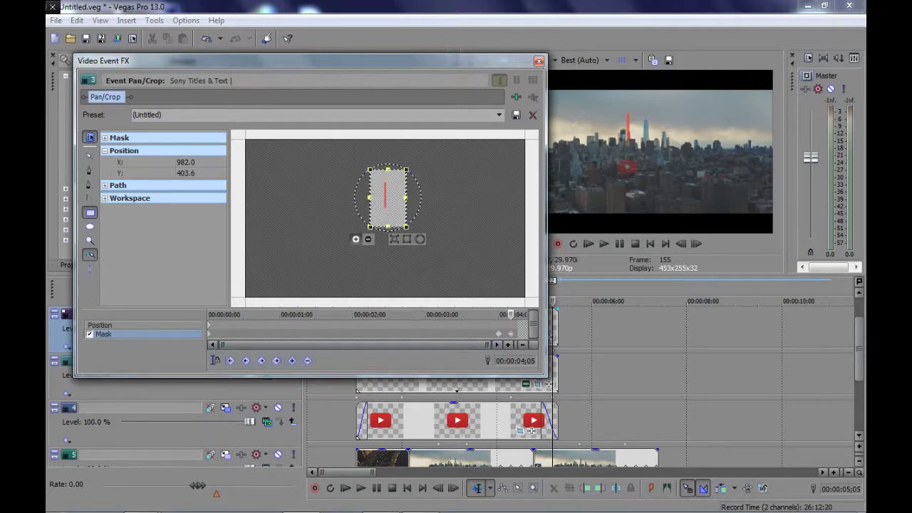
pyautogui.scroll(3, 385, 218)
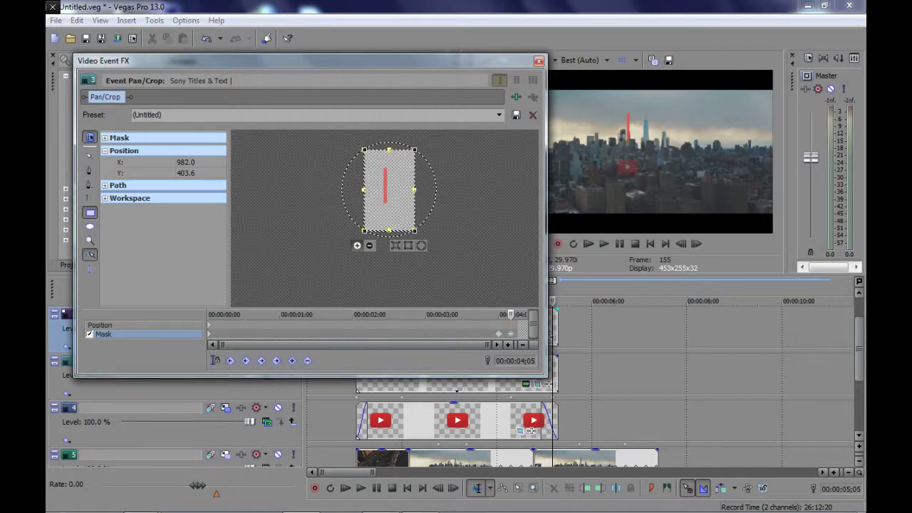
pyautogui.moveTo(389, 150); pyautogui.dragTo(389, 230)
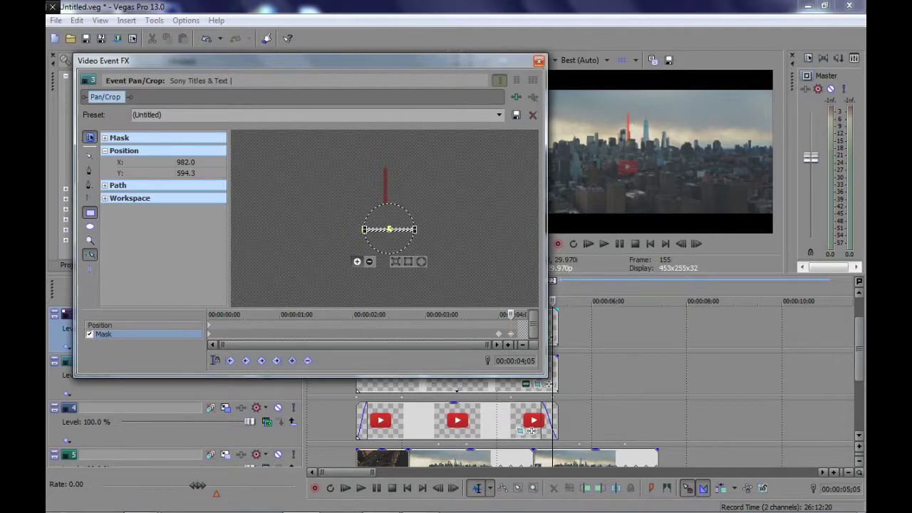
pyautogui.click(539, 60)
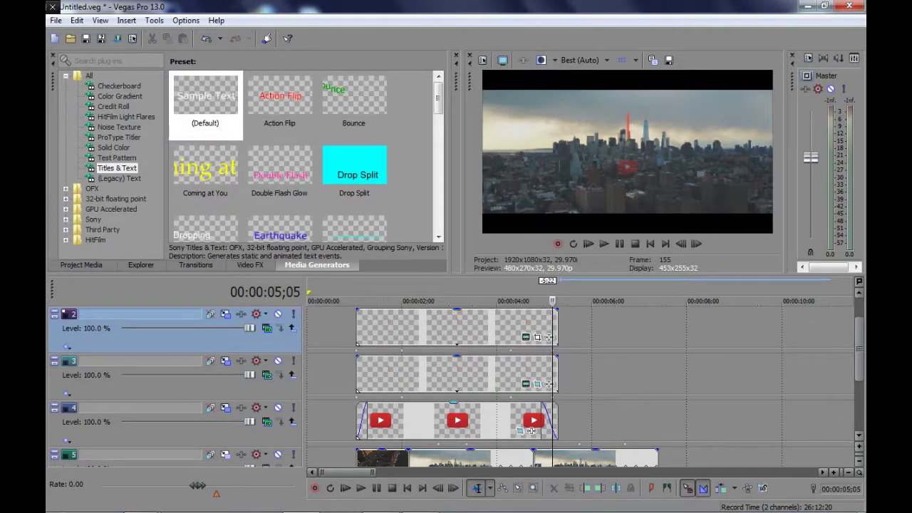
# Mask the track 2 line with a rectangle at 00:00:04;00 and collapse its top edge onto the bottom edge at 00:00:04;04
pyautogui.click(531, 430)
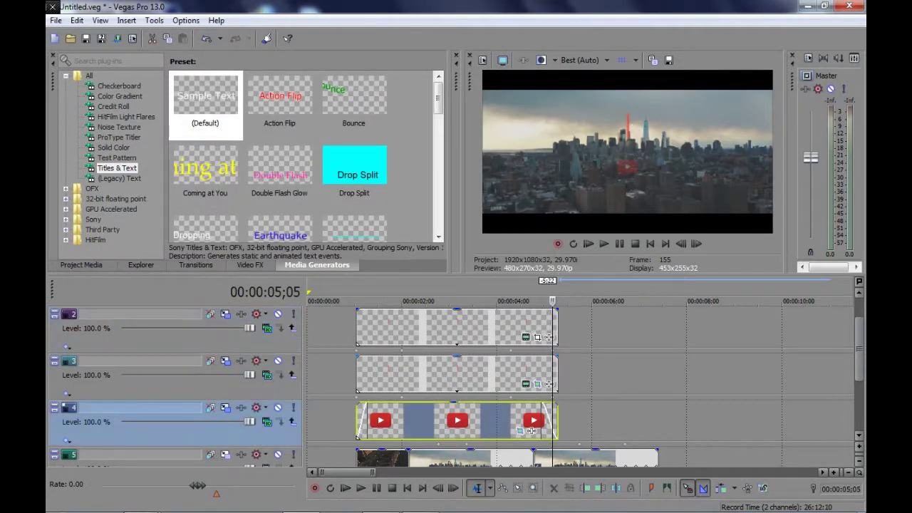
pyautogui.click(531, 430)
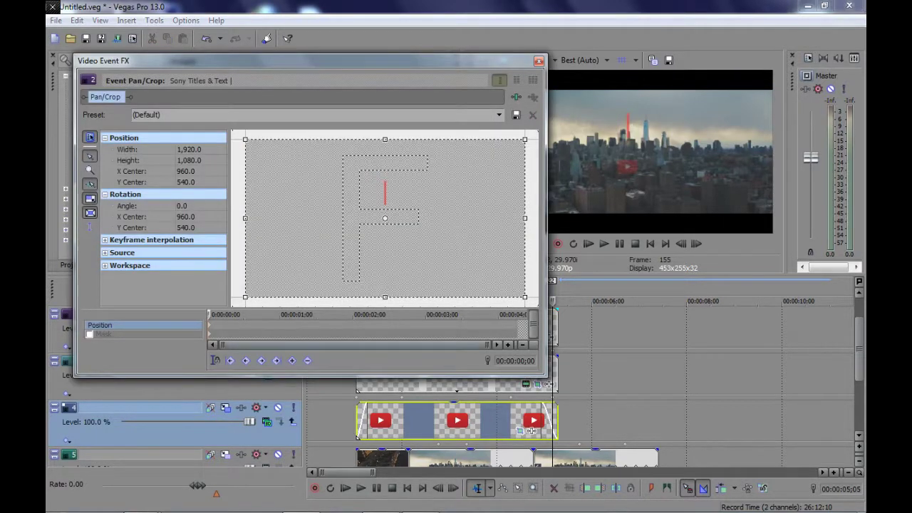
pyautogui.click(90, 335)
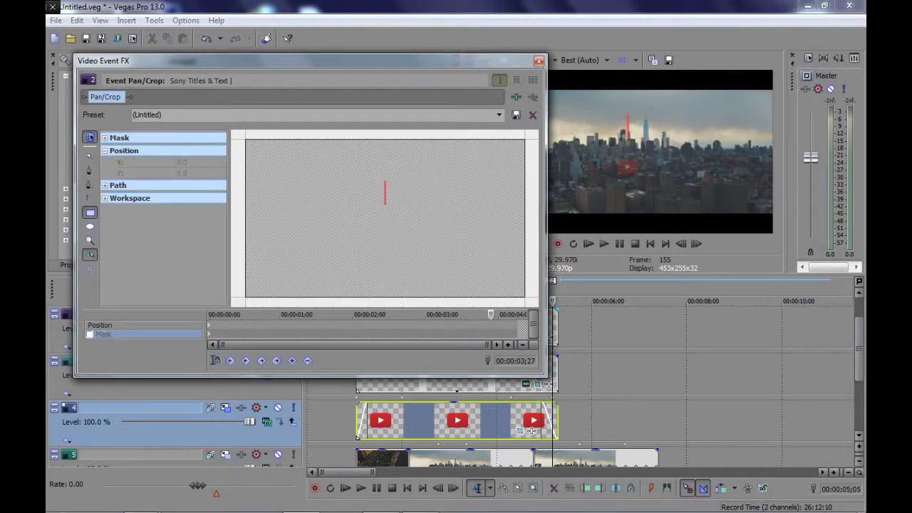
pyautogui.moveTo(490, 314); pyautogui.dragTo(499, 315)
pyautogui.click(292, 360)
pyautogui.click(503, 314)
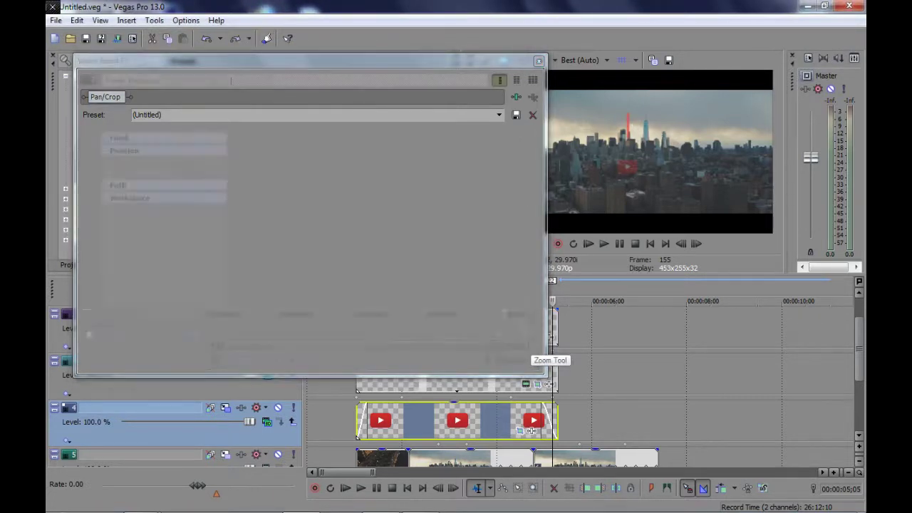
pyautogui.click(499, 334)
pyautogui.moveTo(355, 168)
pyautogui.mouseDown()
pyautogui.moveTo(408, 207)
pyautogui.moveTo(410, 224)
pyautogui.mouseUp()
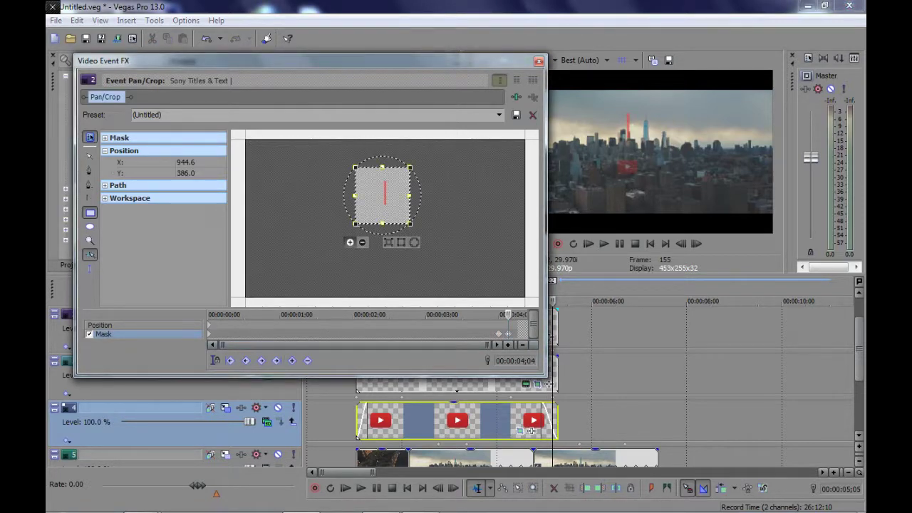
pyautogui.moveTo(382, 167); pyautogui.dragTo(382, 223)
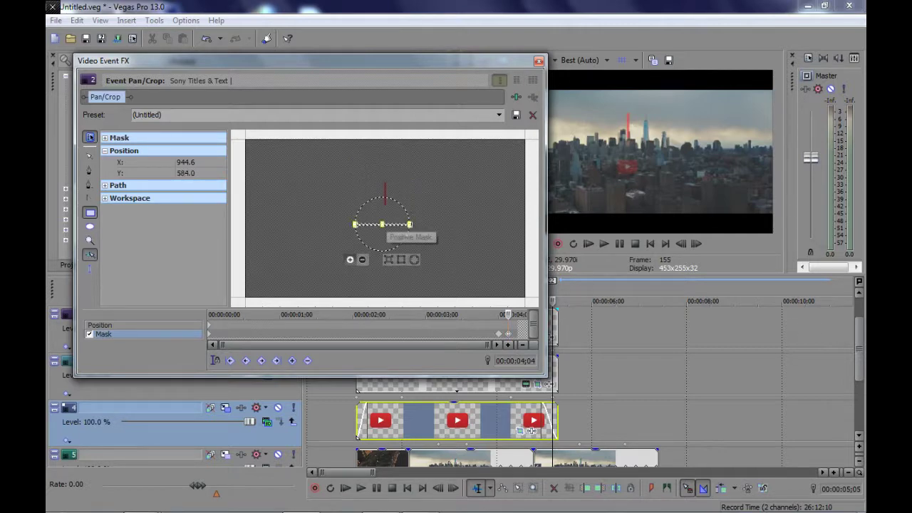
pyautogui.click(538, 60)
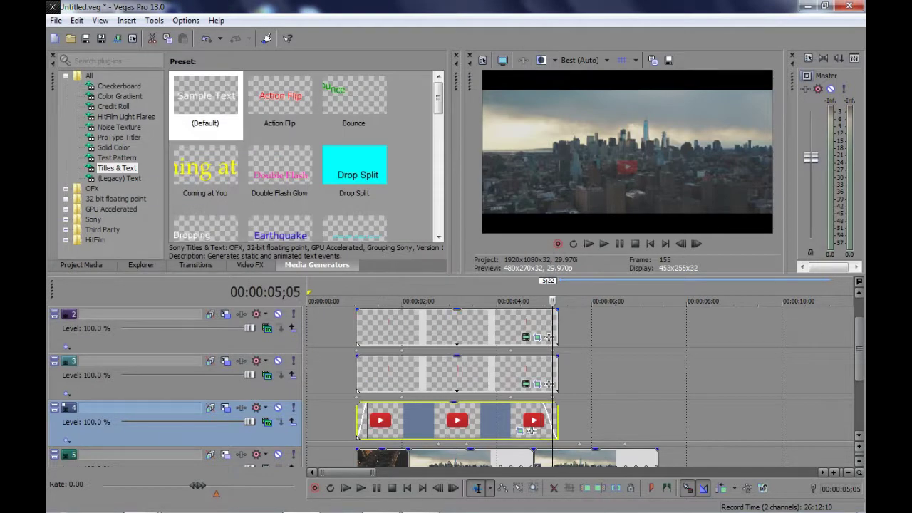
# Step back through the closing part of the animation to the start of the events at 00:00:01;01
pyautogui.moveTo(552, 301); pyautogui.dragTo(523, 300)
pyautogui.press('Left')
pyautogui.press('Left')
pyautogui.press('Left')
pyautogui.press('Left')
pyautogui.press('Left')
pyautogui.press('Left')
pyautogui.press('Left')
pyautogui.press('Left')
pyautogui.press('Left')
pyautogui.press('Left')
pyautogui.press('Left')
pyautogui.press('Left')
pyautogui.press('Left')
pyautogui.press('Left')
pyautogui.press('Left')
pyautogui.press('Left')
pyautogui.press('Left')
pyautogui.press('Left')
pyautogui.press('Left')
pyautogui.press('Left')
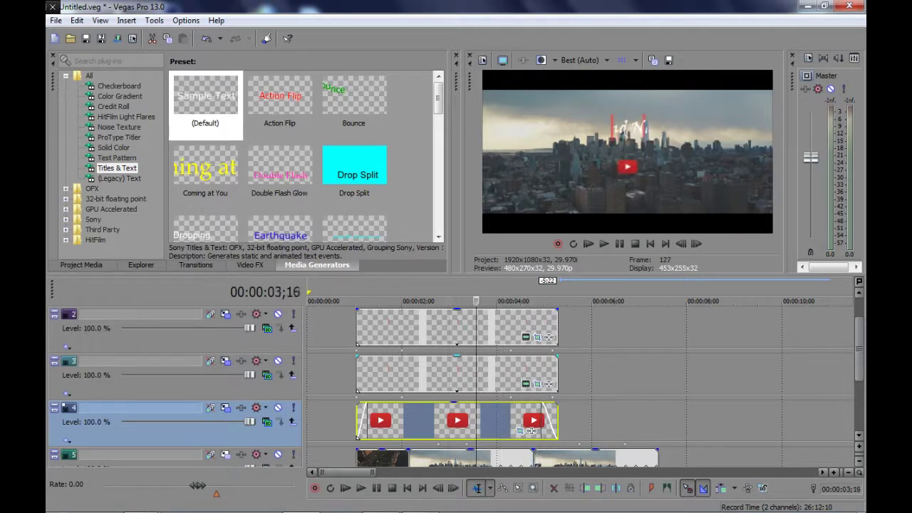
pyautogui.press('Left')
pyautogui.press('Left')
pyautogui.press('Left')
pyautogui.press('Left')
pyautogui.press('Left')
pyautogui.press('Left')
pyautogui.press('Left')
pyautogui.press('Left')
pyautogui.press('Left')
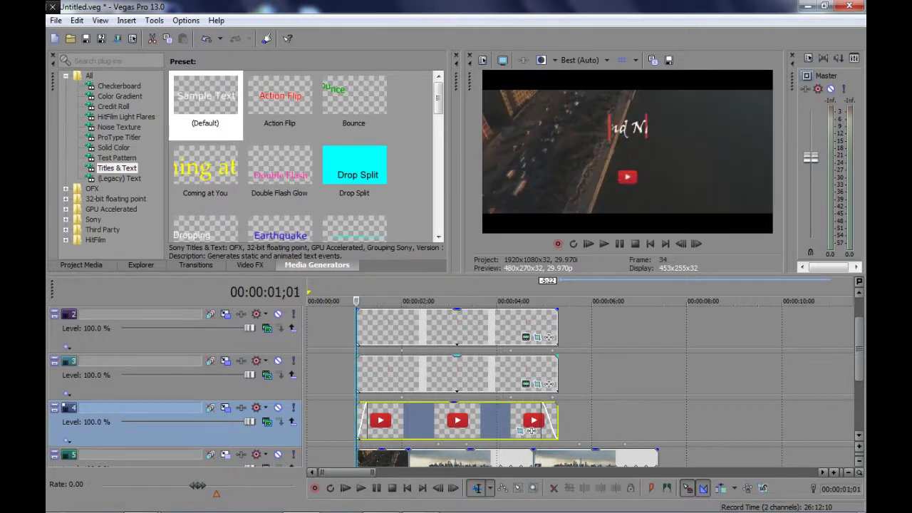
# Step forward from 00:00:01;01 to 00:00:02;04 to examine the opening lines and the text reveal
pyautogui.press('Right')
pyautogui.press('Right')
pyautogui.press('Right')
pyautogui.press('Right')
pyautogui.press('Right')
pyautogui.press('Right')
pyautogui.press('Right')
pyautogui.press('Right')
pyautogui.press('Right')
pyautogui.press('Right')
pyautogui.press('Right')
pyautogui.press('Right')
pyautogui.press('Right')
pyautogui.press('Right')
pyautogui.press('Right')
pyautogui.press('Right')
pyautogui.press('Right')
pyautogui.press('Right')
pyautogui.press('Right')
pyautogui.press('Right')
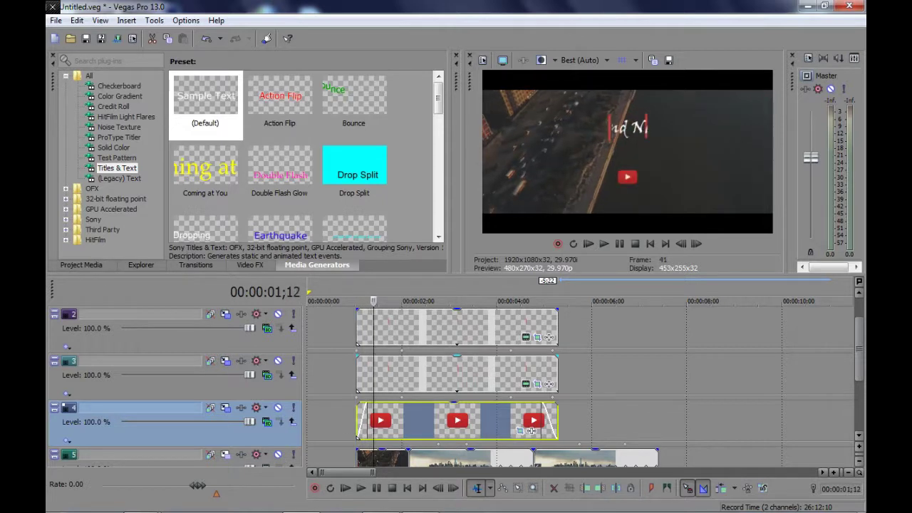
pyautogui.press('Right')
pyautogui.press('Right')
pyautogui.press('Right')
pyautogui.press('Right')
pyautogui.press('Right')
pyautogui.press('Right')
pyautogui.press('Right')
pyautogui.press('Right')
pyautogui.press('Right')
pyautogui.press('Right')
pyautogui.press('Right')
pyautogui.press('Right')
pyautogui.press('Right')
pyautogui.press('Right')
pyautogui.press('Right')
pyautogui.press('Right')
pyautogui.press('Right')
pyautogui.press('Right')
pyautogui.press('Right')
pyautogui.press('Right')
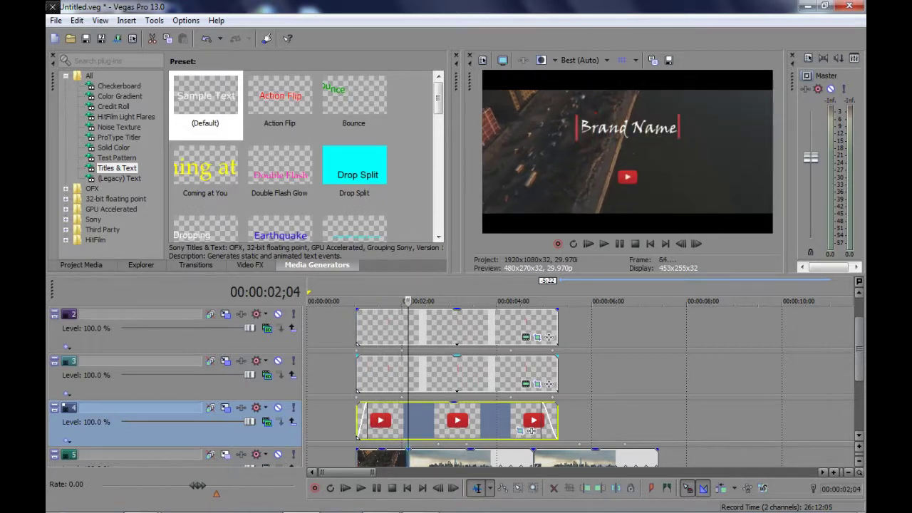
# Step forward from 00:00:02;04 to 00:00:04;12 to examine the title, the two lines and the logo while they hold over the footage
pyautogui.press('Right')
pyautogui.press('Right')
pyautogui.press('Right')
pyautogui.press('Right')
pyautogui.press('Right')
pyautogui.press('Right')
pyautogui.press('Right')
pyautogui.press('Right')
pyautogui.press('Right')
pyautogui.press('Right')
pyautogui.press('Right')
pyautogui.press('Right')
pyautogui.press('Right')
pyautogui.press('Right')
pyautogui.press('Right')
pyautogui.press('Right')
pyautogui.press('Right')
pyautogui.press('Right')
pyautogui.press('Right')
pyautogui.press('Right')
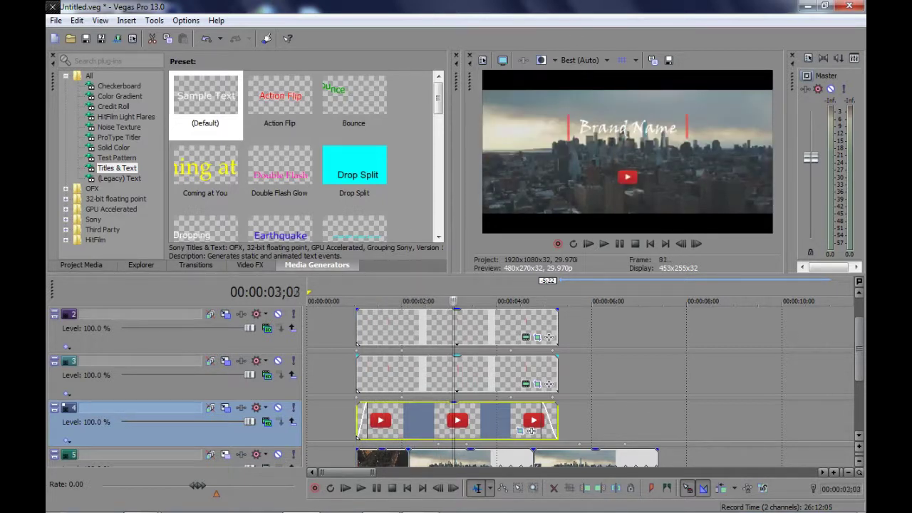
pyautogui.press('Right')
pyautogui.press('Right')
pyautogui.press('Right')
pyautogui.press('Right')
pyautogui.press('Right')
pyautogui.press('Right')
pyautogui.press('Right')
pyautogui.press('Right')
pyautogui.press('Right')
pyautogui.press('Right')
pyautogui.press('Right')
pyautogui.press('Right')
pyautogui.press('Right')
pyautogui.press('Right')
pyautogui.press('Right')
pyautogui.press('Right')
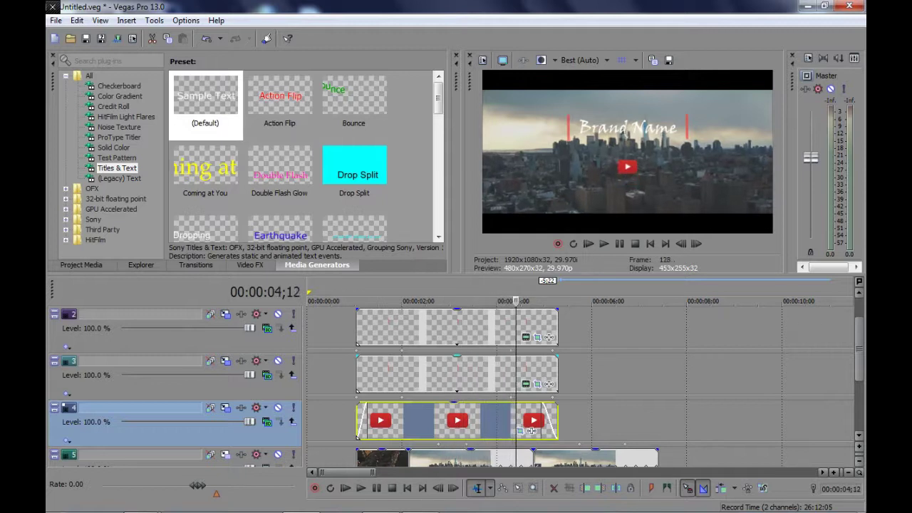
# Step forward from 00:00:04;12 to the end of the title events at 00:00:05;09 to examine the closing lines and text wipe
pyautogui.press('Right')
pyautogui.press('Right')
pyautogui.press('Right')
pyautogui.press('Right')
pyautogui.press('Right')
pyautogui.press('Right')
pyautogui.press('Right')
pyautogui.press('Right')
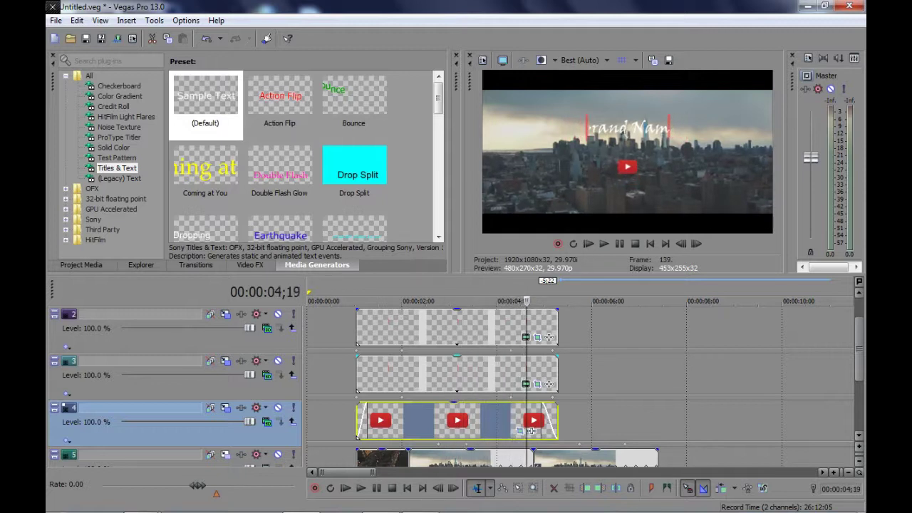
pyautogui.press('Right')
pyautogui.press('Right')
pyautogui.press('Right')
pyautogui.press('Right')
pyautogui.press('Right')
pyautogui.press('Right')
pyautogui.press('Right')
pyautogui.press('Right')
pyautogui.press('Right')
pyautogui.press('Right')
pyautogui.press('Right')
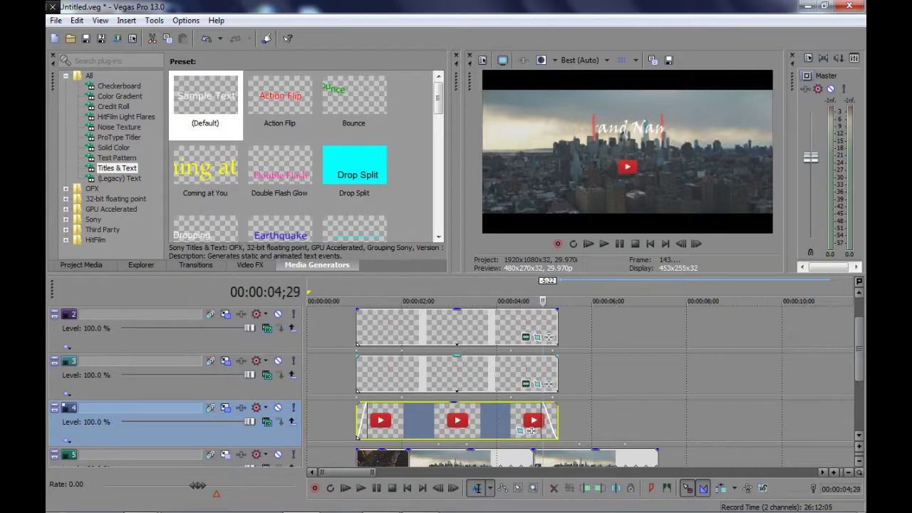
pyautogui.press('Right')
pyautogui.press('Right')
pyautogui.press('Right')
pyautogui.press('Right')
pyautogui.press('Right')
pyautogui.press('Right')
pyautogui.press('Right')
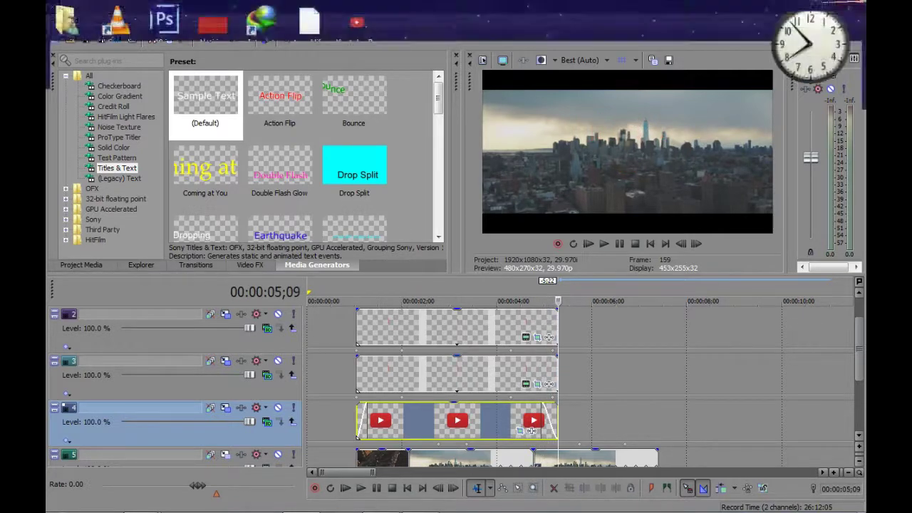
pyautogui.press('Up')
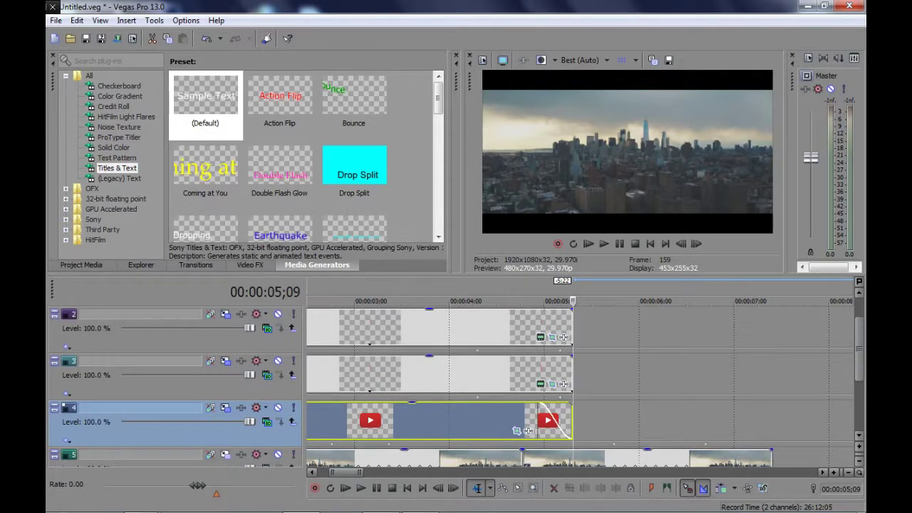